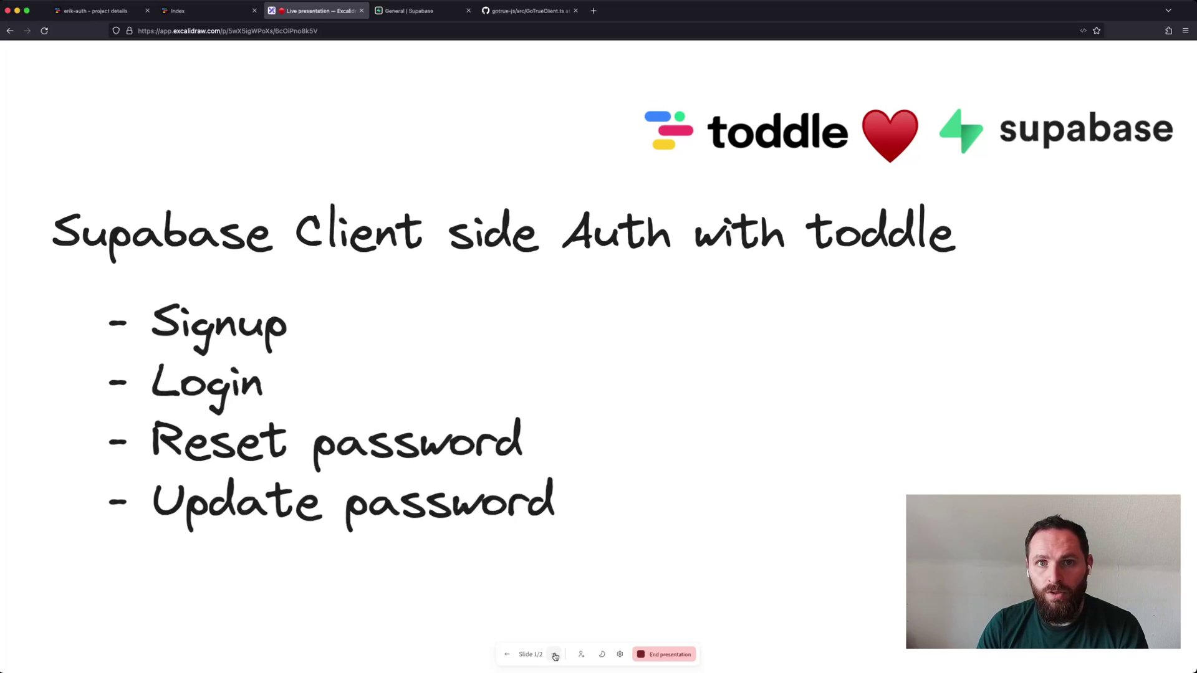
Advance the Excalidraw presentation to slide 2/2, comparing unauthenticated and authenticated auth endpoints.
{"action": "left_click", "coordinate": [555, 655]}
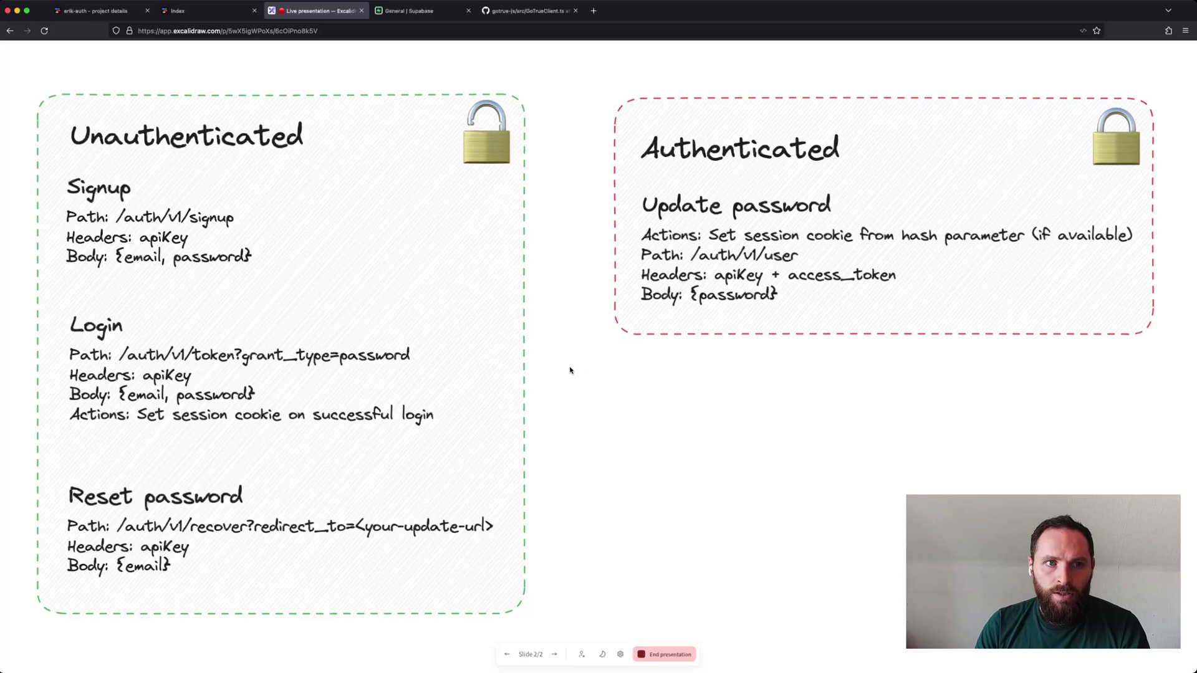
Open the demo's Sign up page and enter the account e-mail address and a password.
{"action": "key", "text": "ctrl+shift+Tab"}
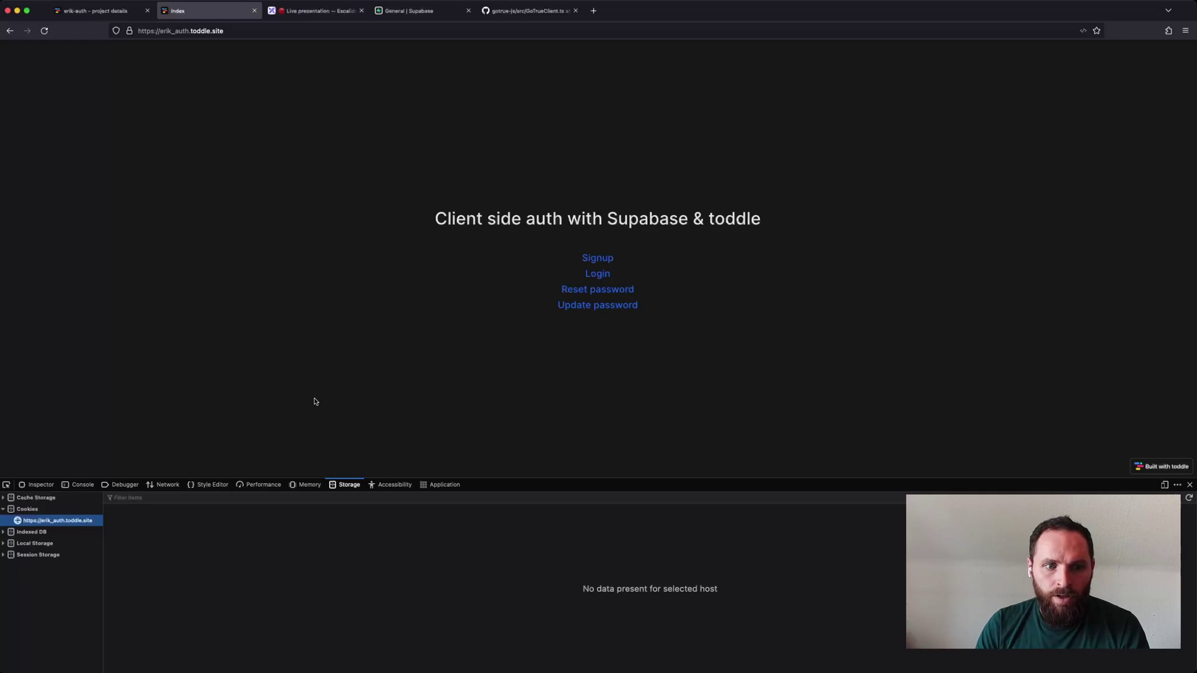
{"action": "left_click", "coordinate": [598, 258]}
{"action": "left_click", "coordinate": [569, 212]}
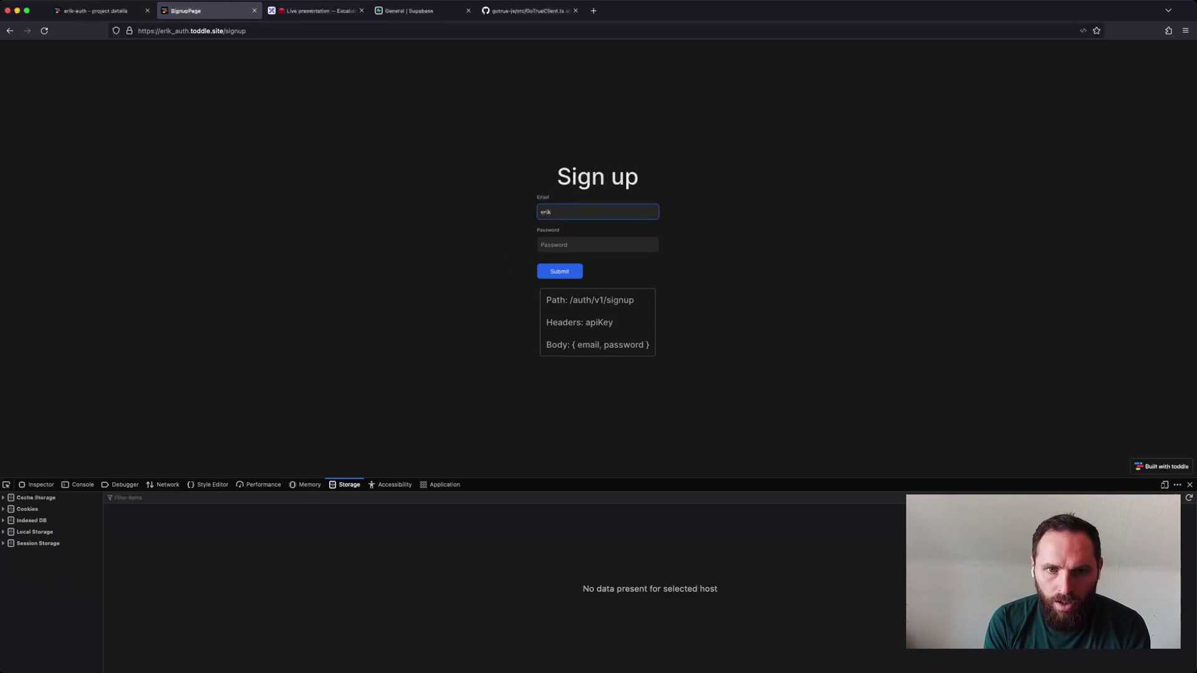
{"action": "key", "text": "Tab"}
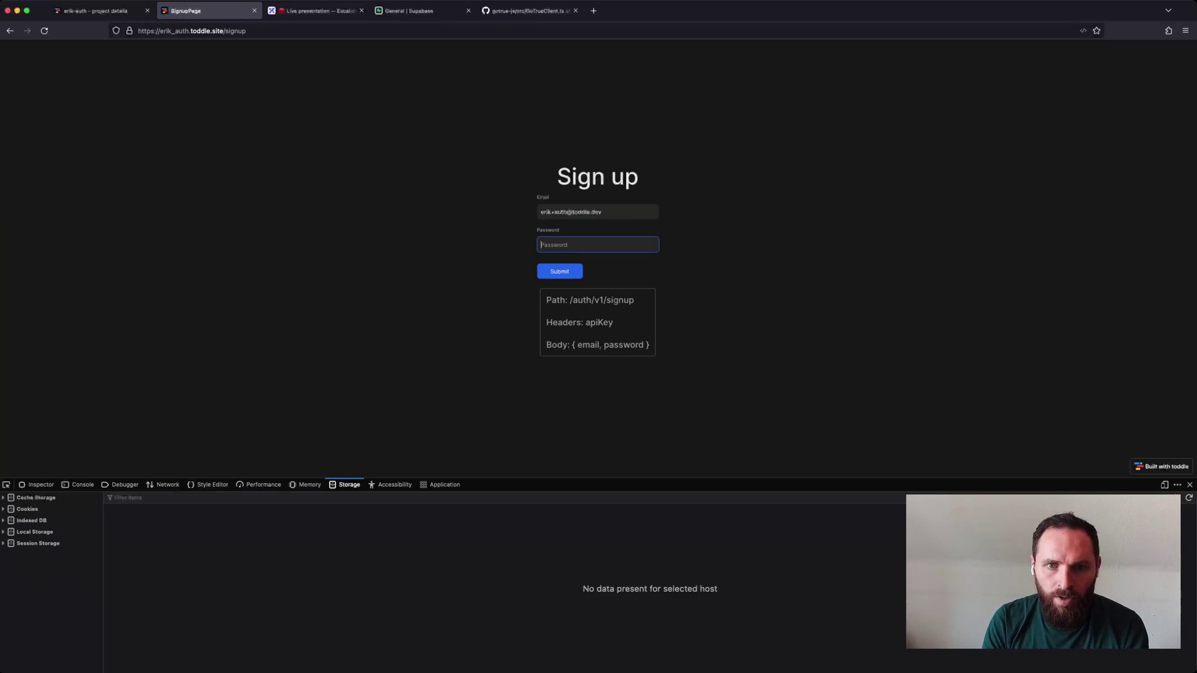
{"action": "type", "text": "test"}
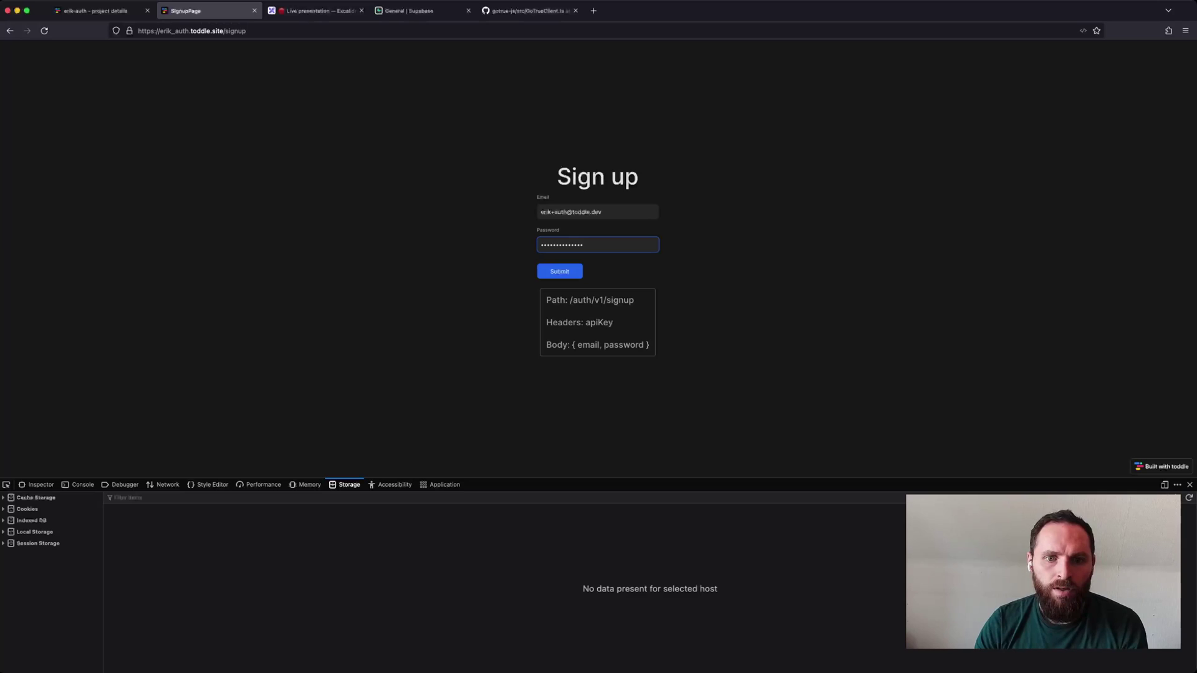
{"action": "left_click_drag", "start_coordinate": [569, 300], "coordinate": [574, 299]}
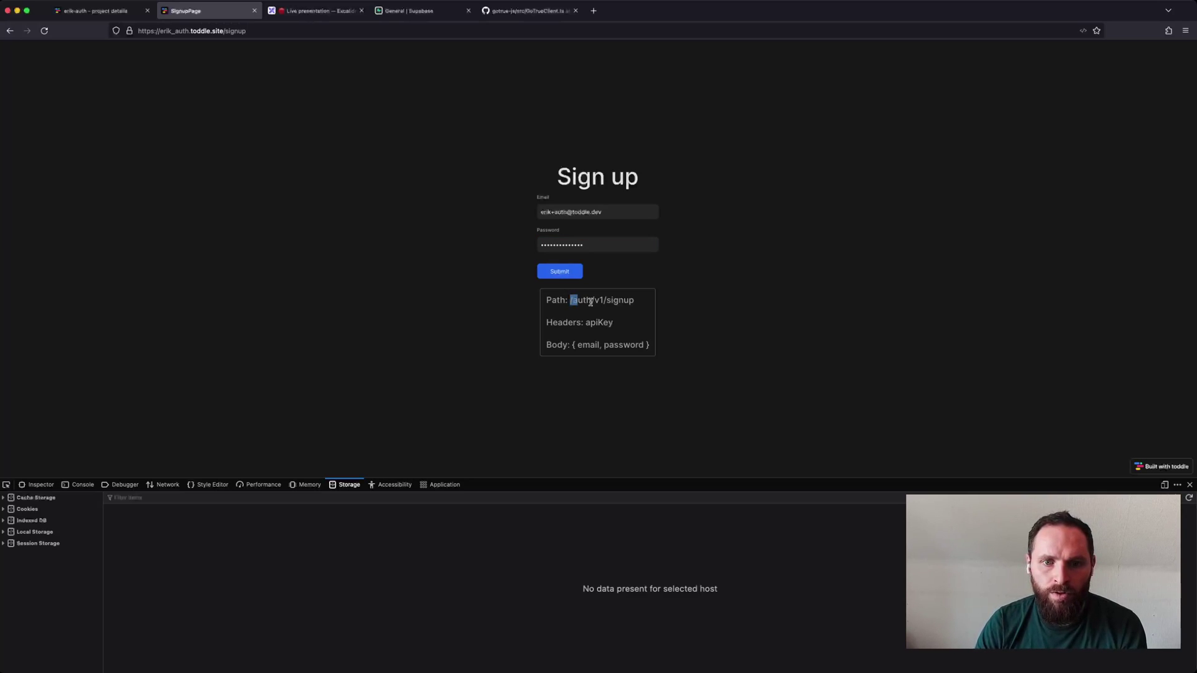
{"action": "left_click", "coordinate": [596, 302]}
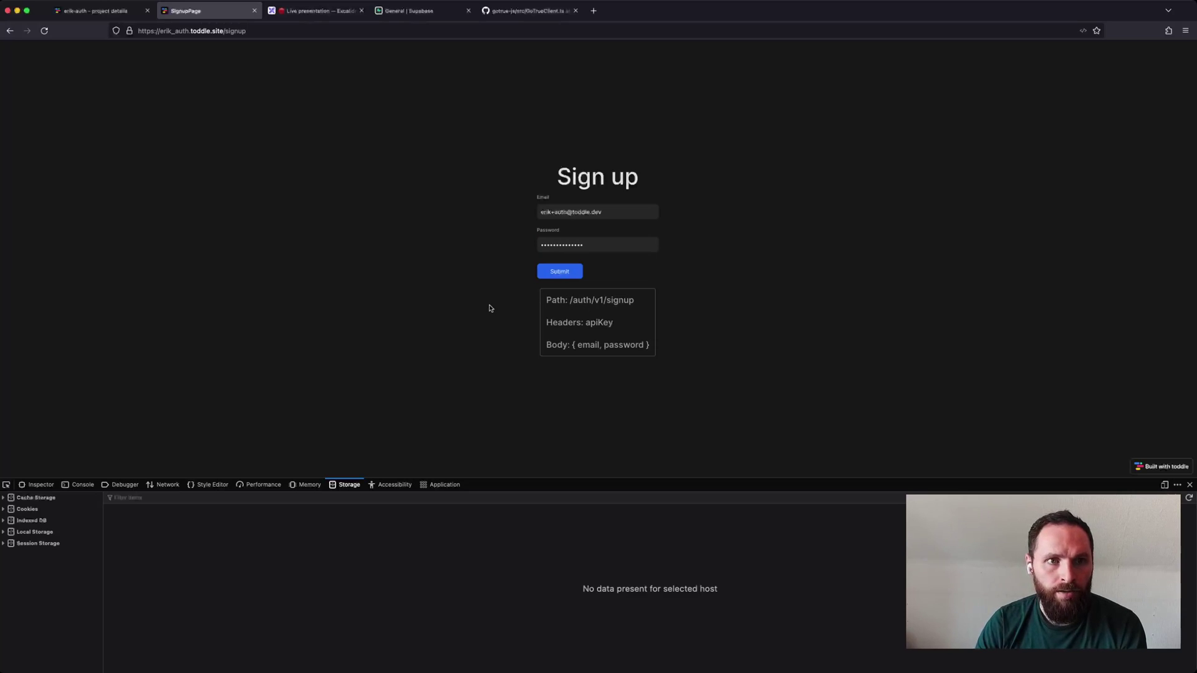
View the Supabase project's API settings with URL and anon public key, then return to SignupPage.
{"action": "left_click", "coordinate": [412, 13]}
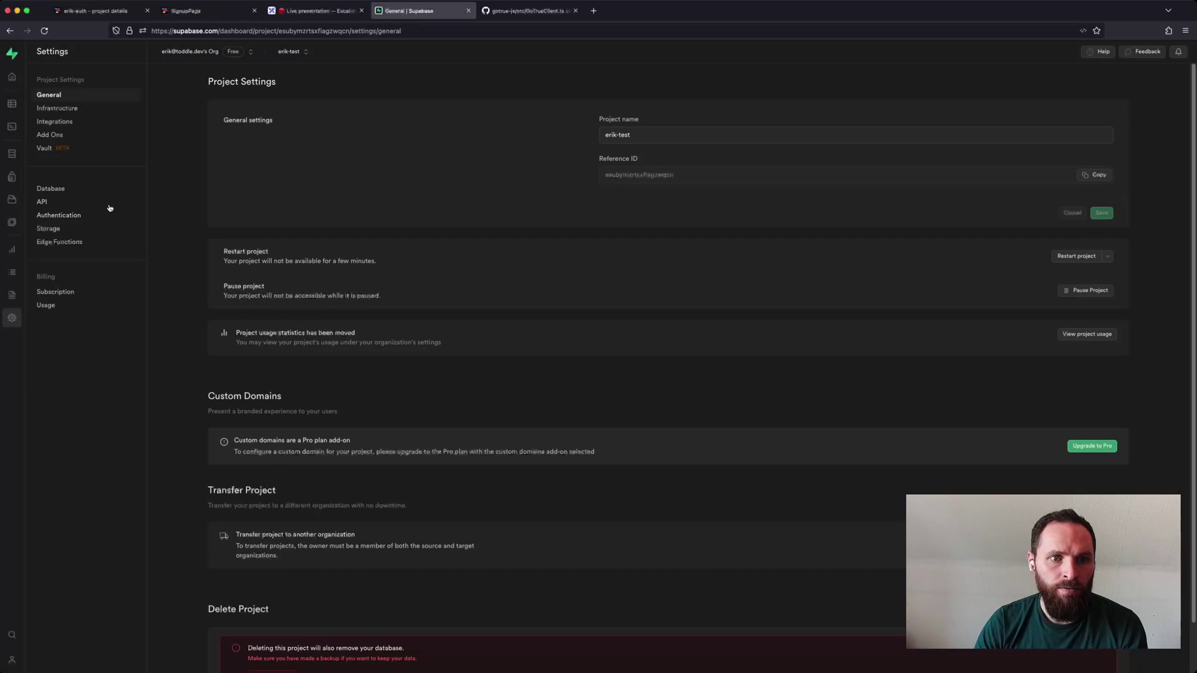
{"action": "left_click", "coordinate": [48, 204]}
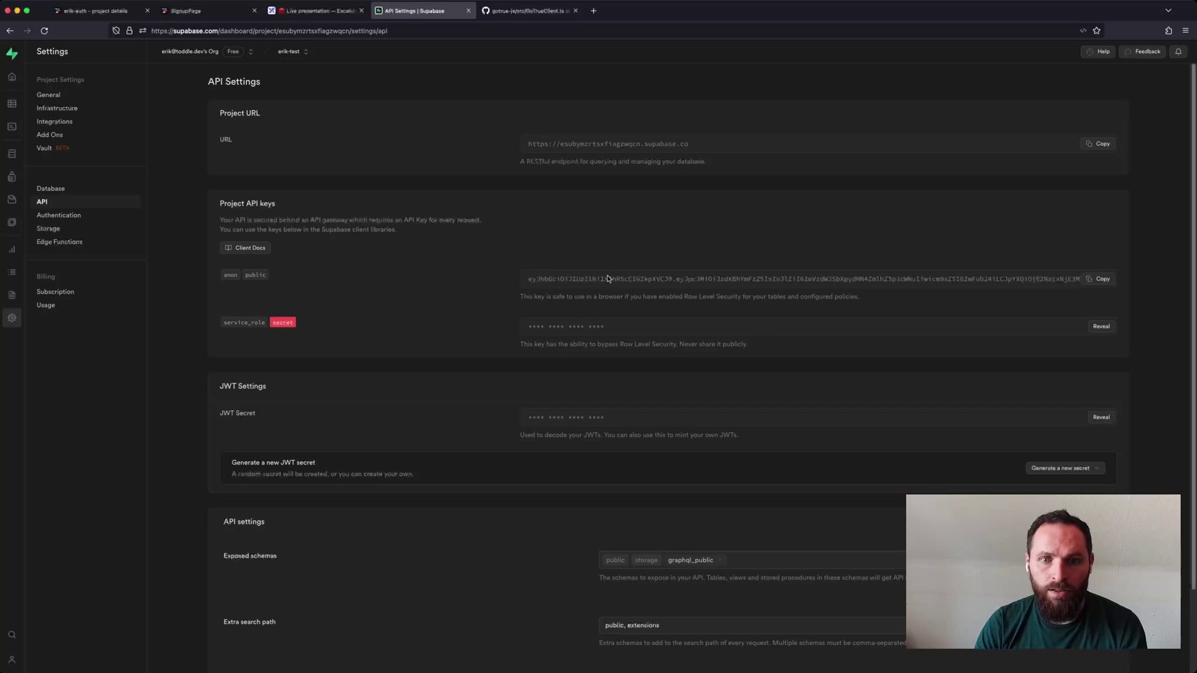
{"action": "left_click", "coordinate": [212, 10]}
Submit the sign-up form and dismiss the Bitwarden save-password prompt.
{"action": "left_click_drag", "start_coordinate": [587, 323], "coordinate": [607, 322]}
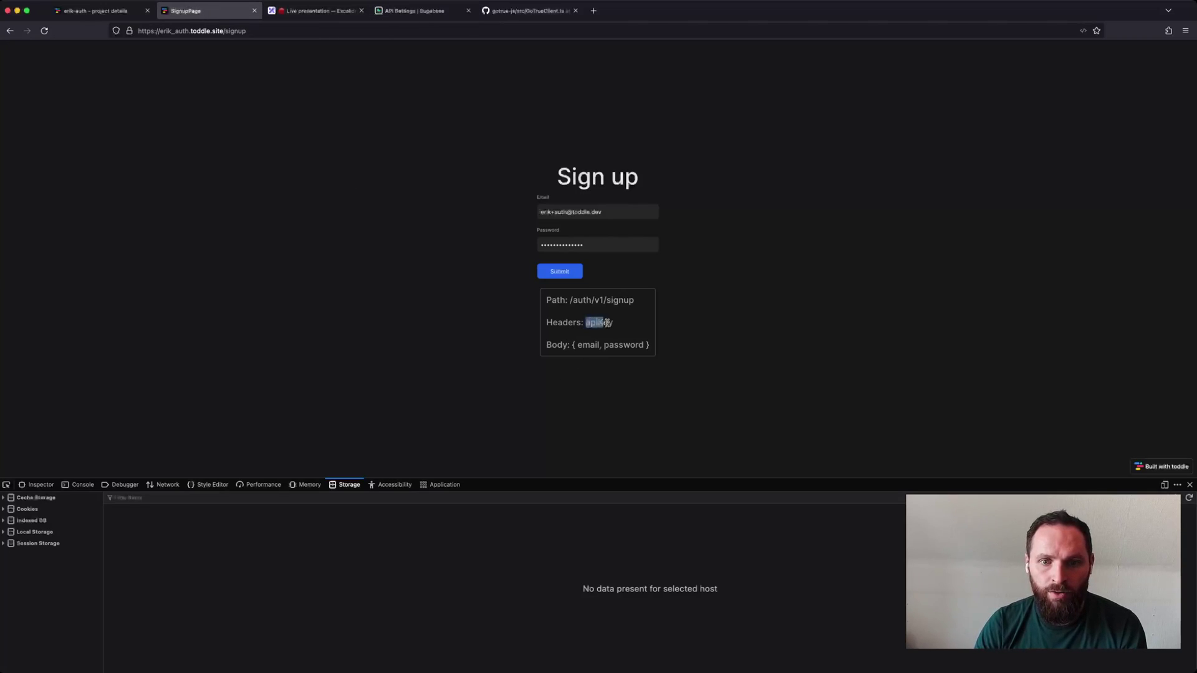
{"action": "left_click", "coordinate": [614, 324]}
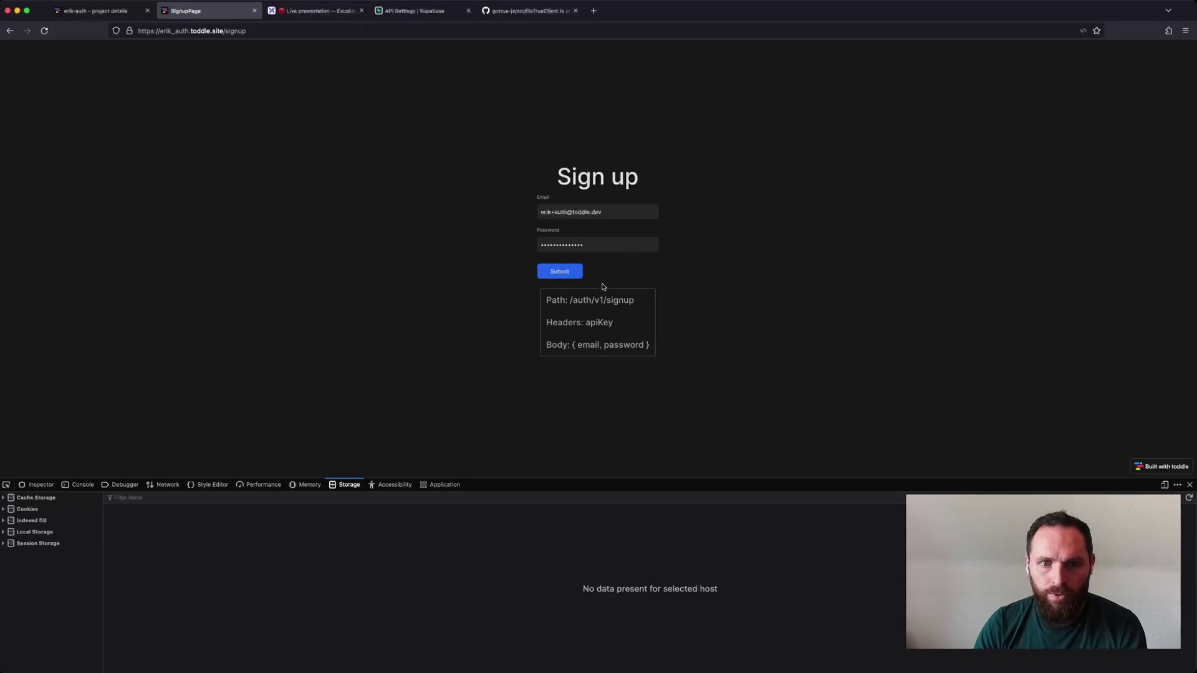
{"action": "left_click", "coordinate": [568, 275]}
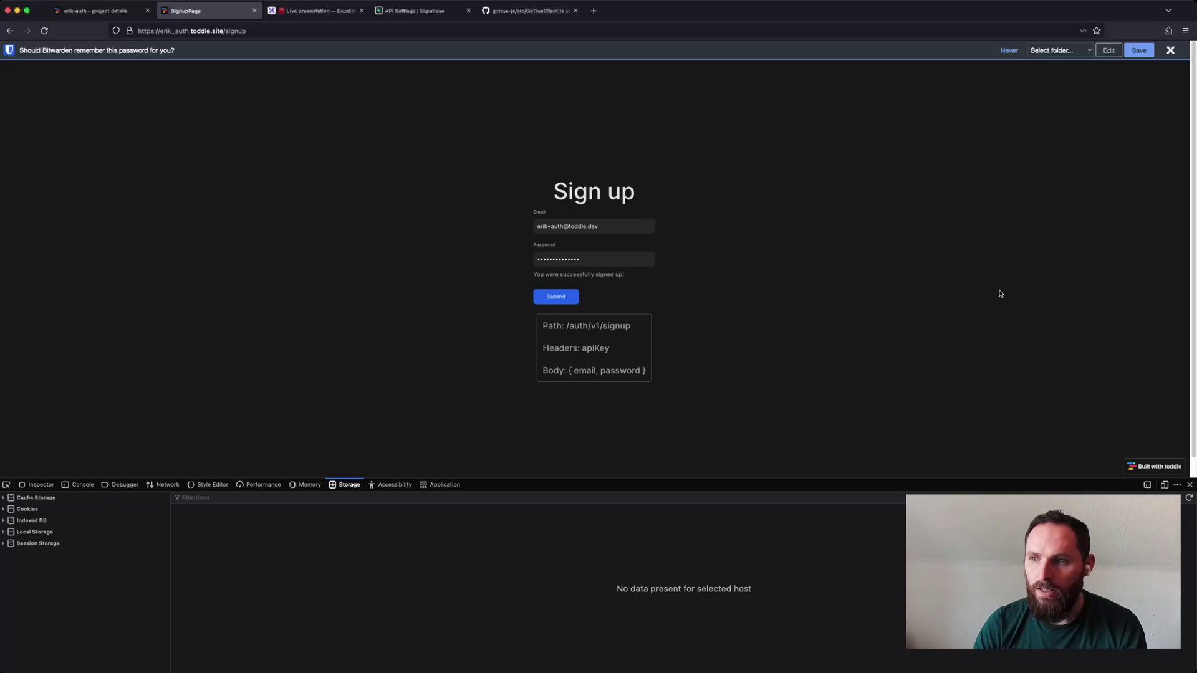
{"action": "left_click", "coordinate": [1170, 51]}
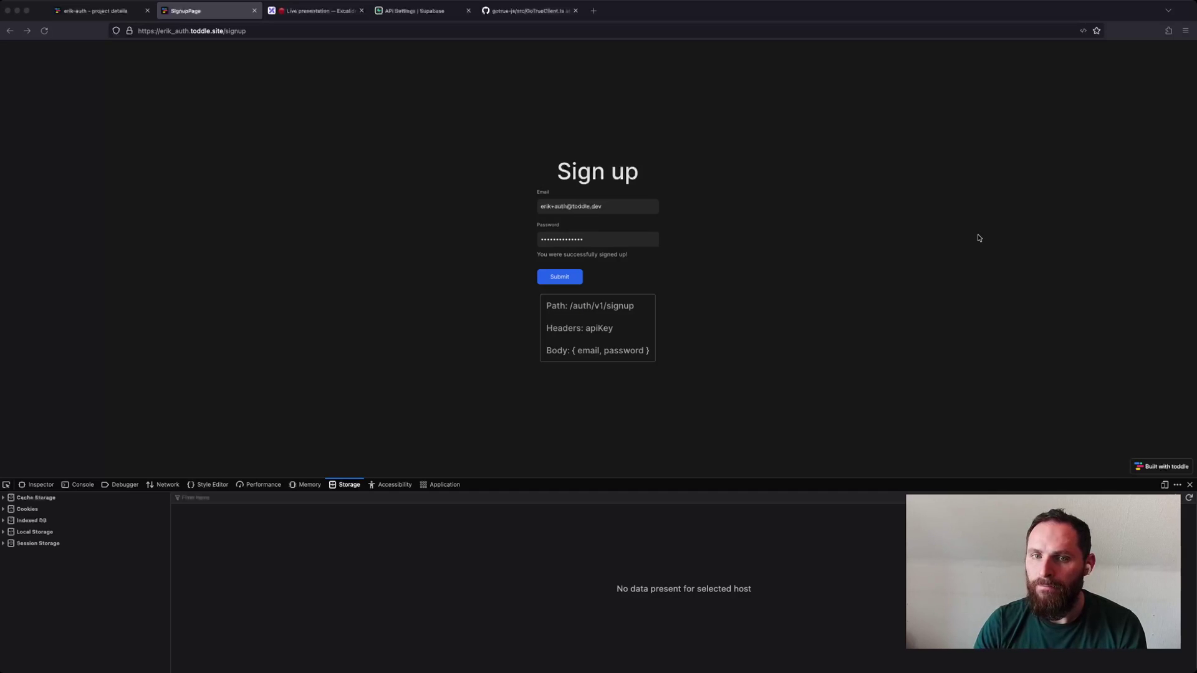
Paste the e-mail confirmation link into the address bar and load it.
{"action": "left_click", "coordinate": [404, 34]}
{"action": "key", "text": "ctrl+v"}
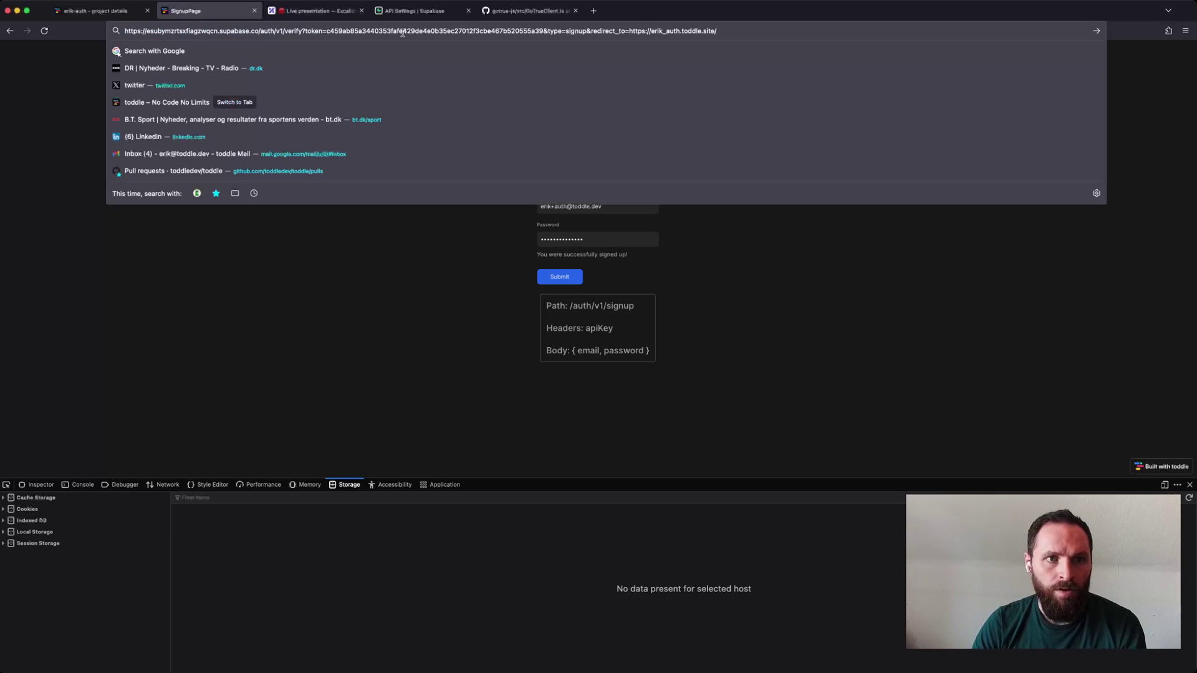
{"action": "key", "text": "Return"}
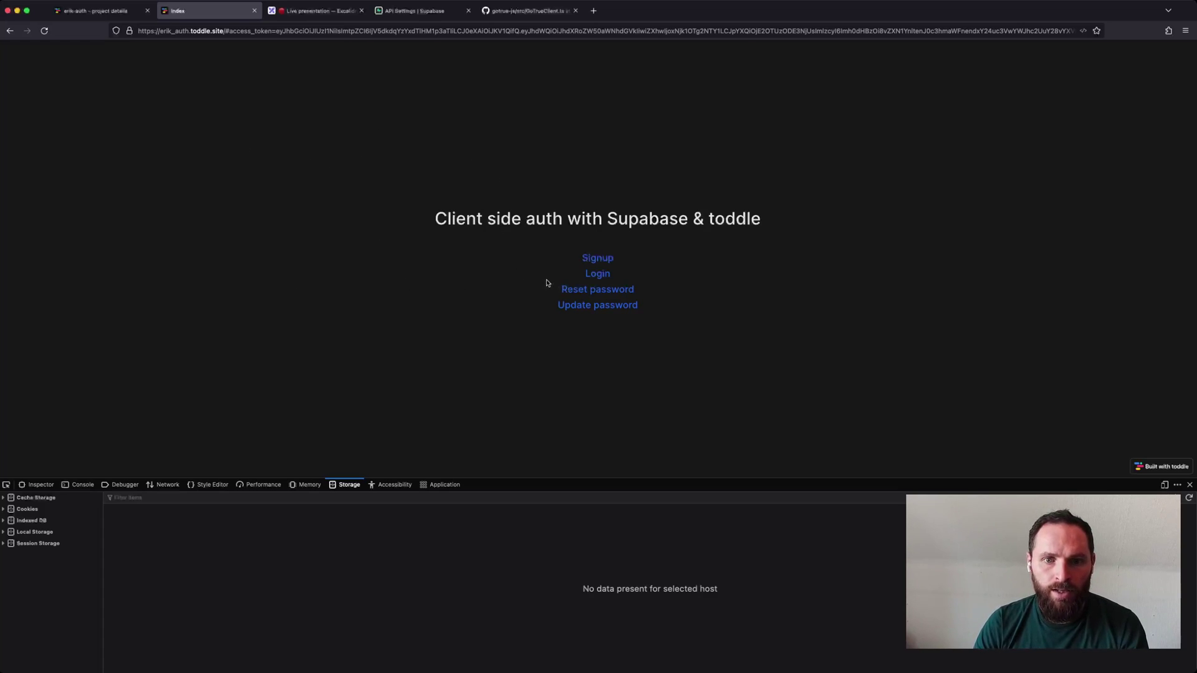
Show the demo site's stored cookies in devtools and open the Login page.
{"action": "left_click", "coordinate": [39, 509]}
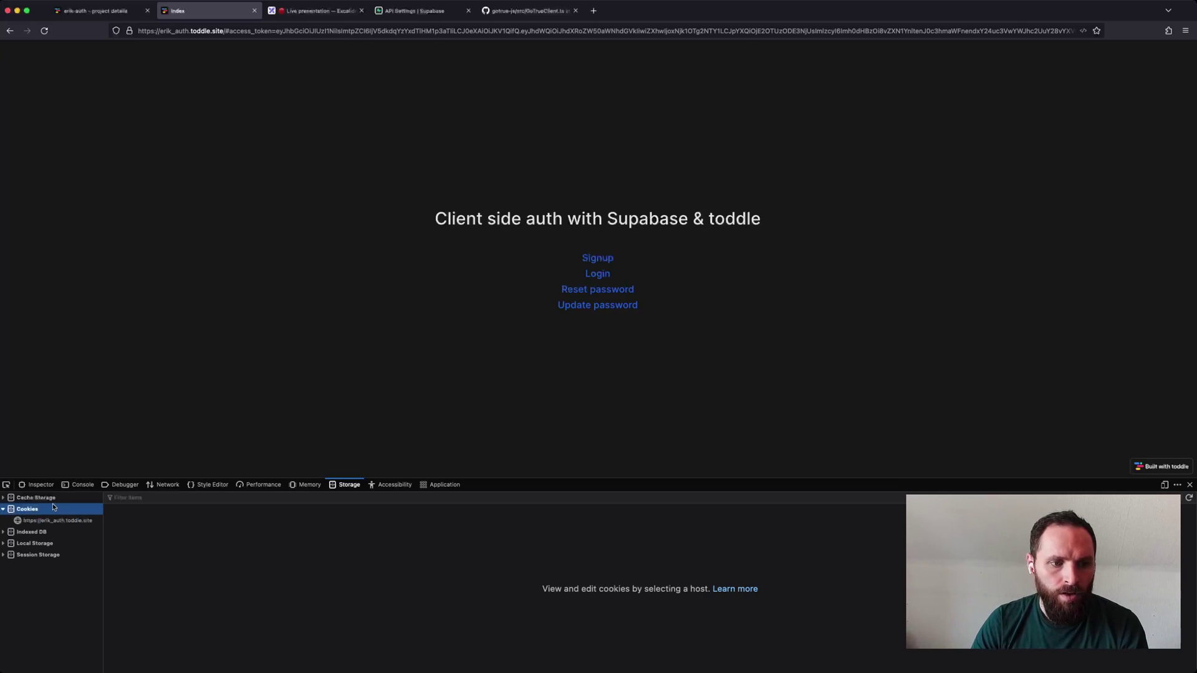
{"action": "left_click", "coordinate": [60, 521]}
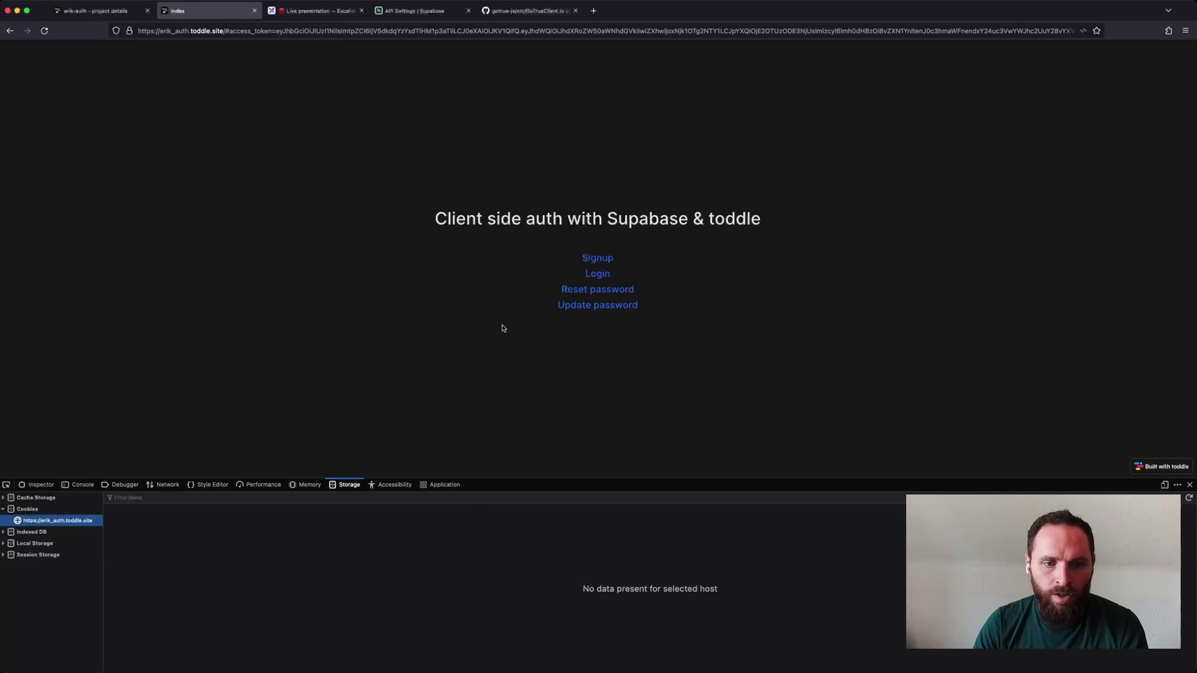
{"action": "left_click", "coordinate": [598, 275]}
Enter the registered account e-mail and password on the Login form.
{"action": "left_click", "coordinate": [566, 201]}
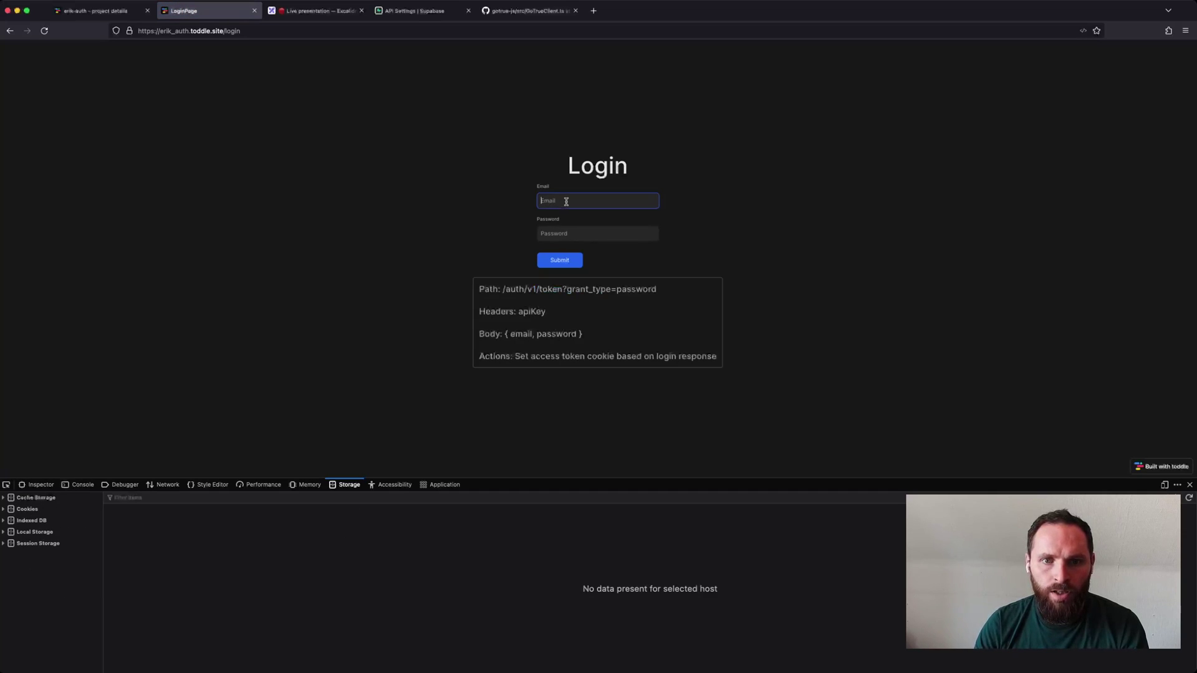
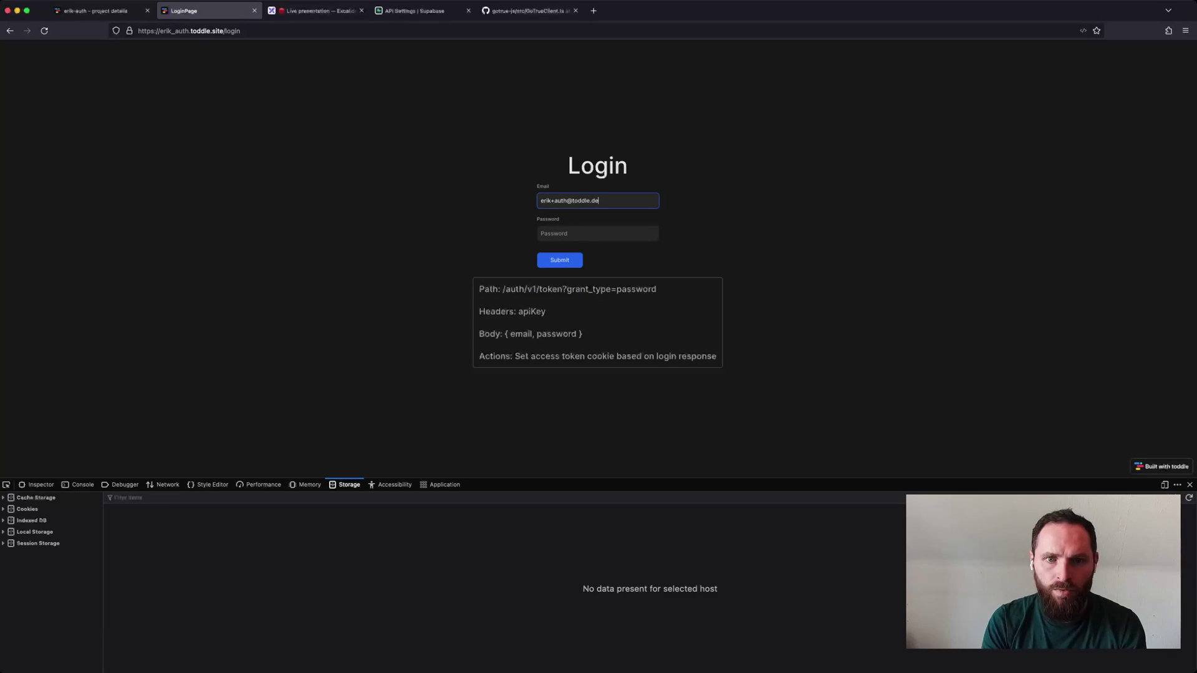
{"action": "key", "text": "Tab"}
{"action": "type", "text": "•"}
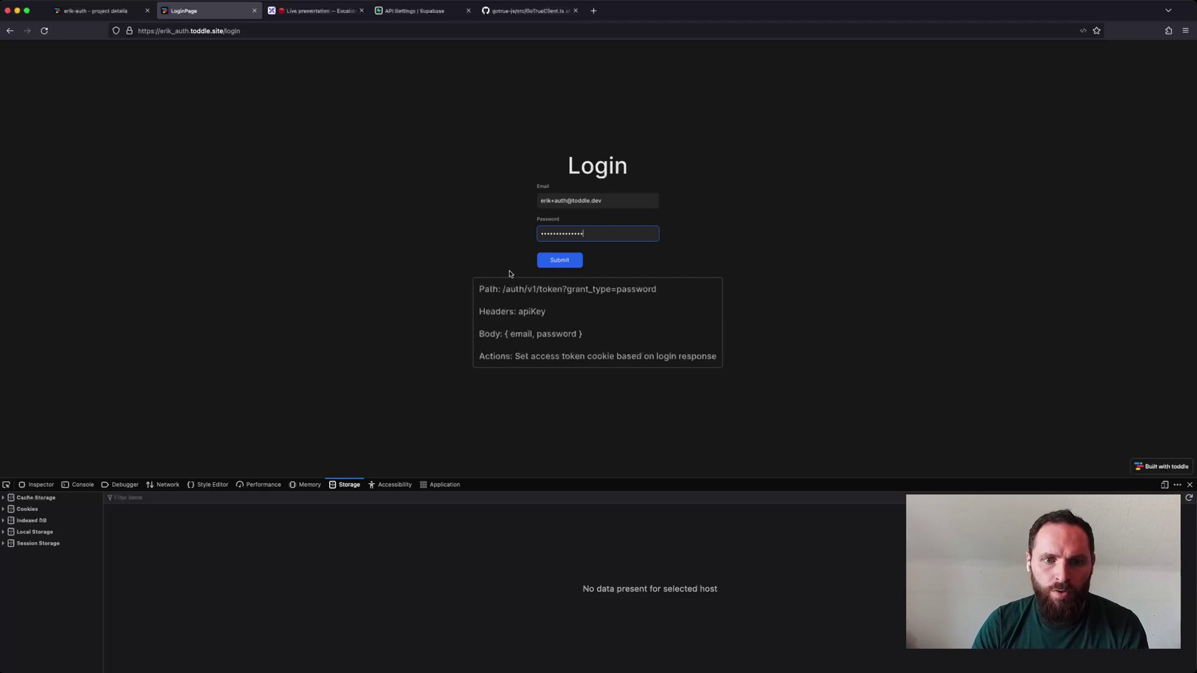
{"action": "left_click_drag", "start_coordinate": [502, 290], "coordinate": [668, 292]}
{"action": "left_click", "coordinate": [567, 289]}
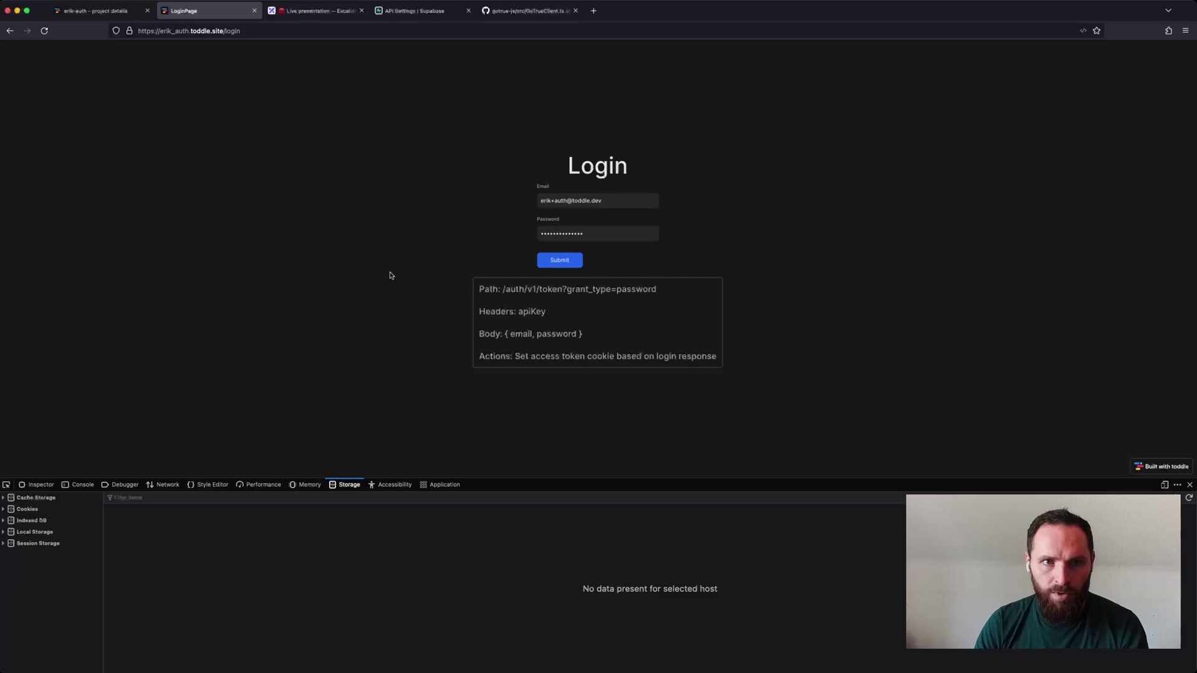
Check Supabase's Auth Providers page showing only Email enabled, then return to the Login page.
{"action": "left_click", "coordinate": [414, 12]}
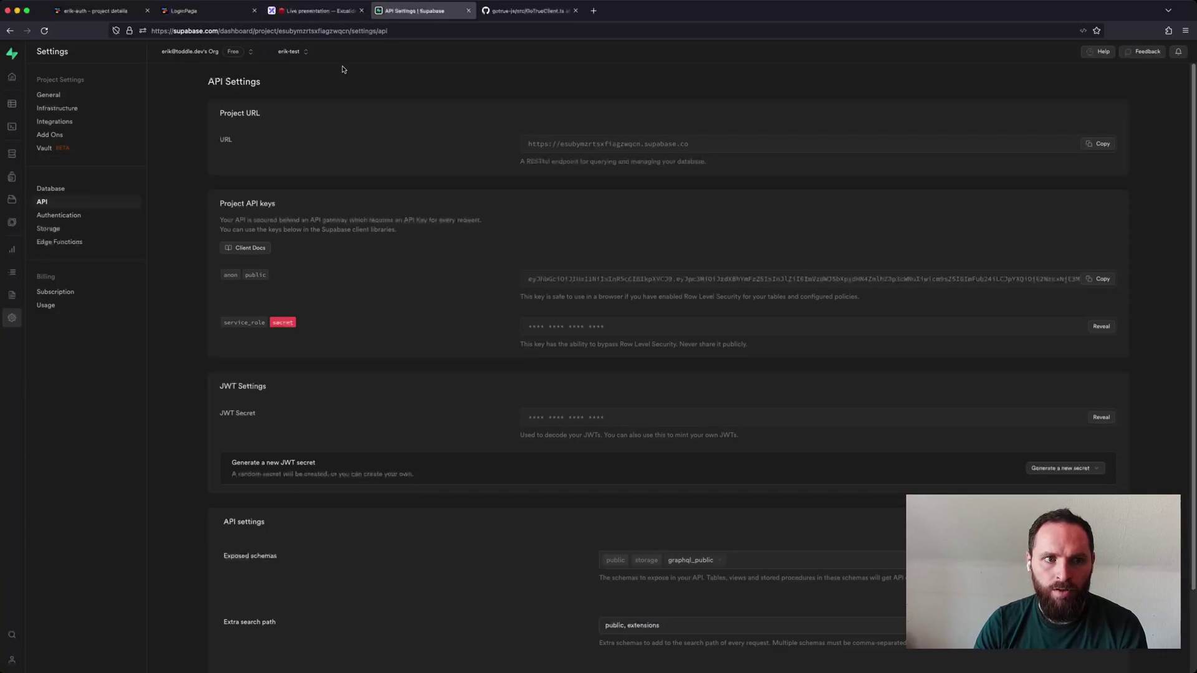
{"action": "left_click", "coordinate": [12, 178]}
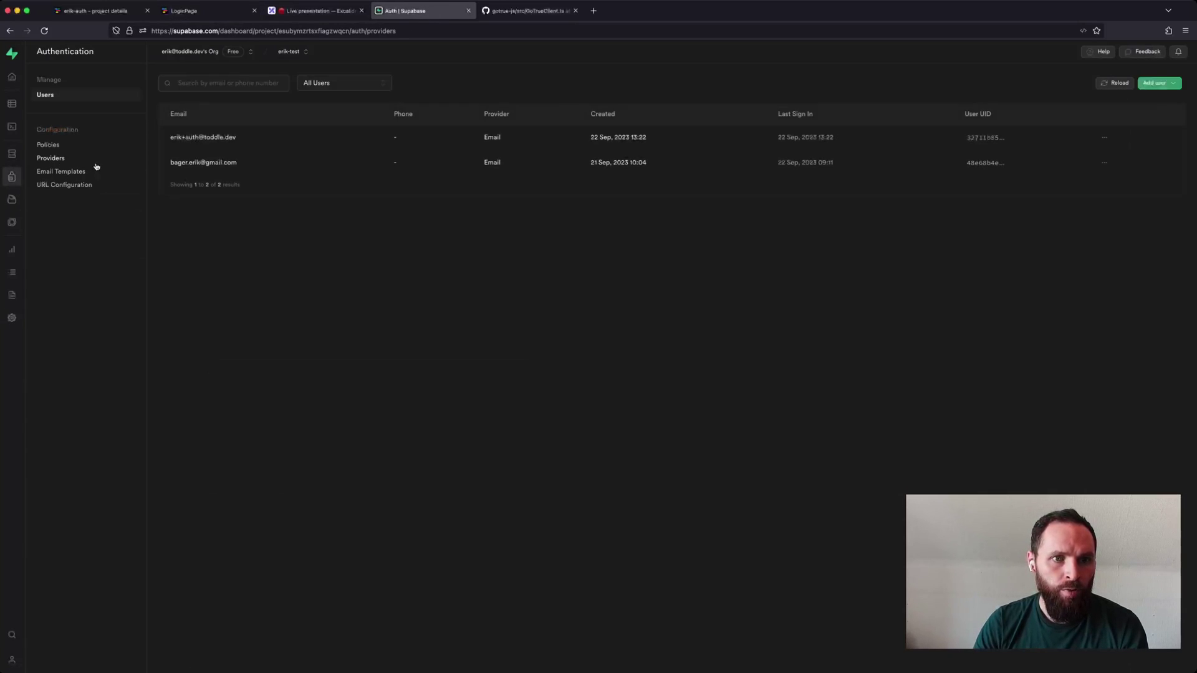
{"action": "left_click", "coordinate": [62, 158]}
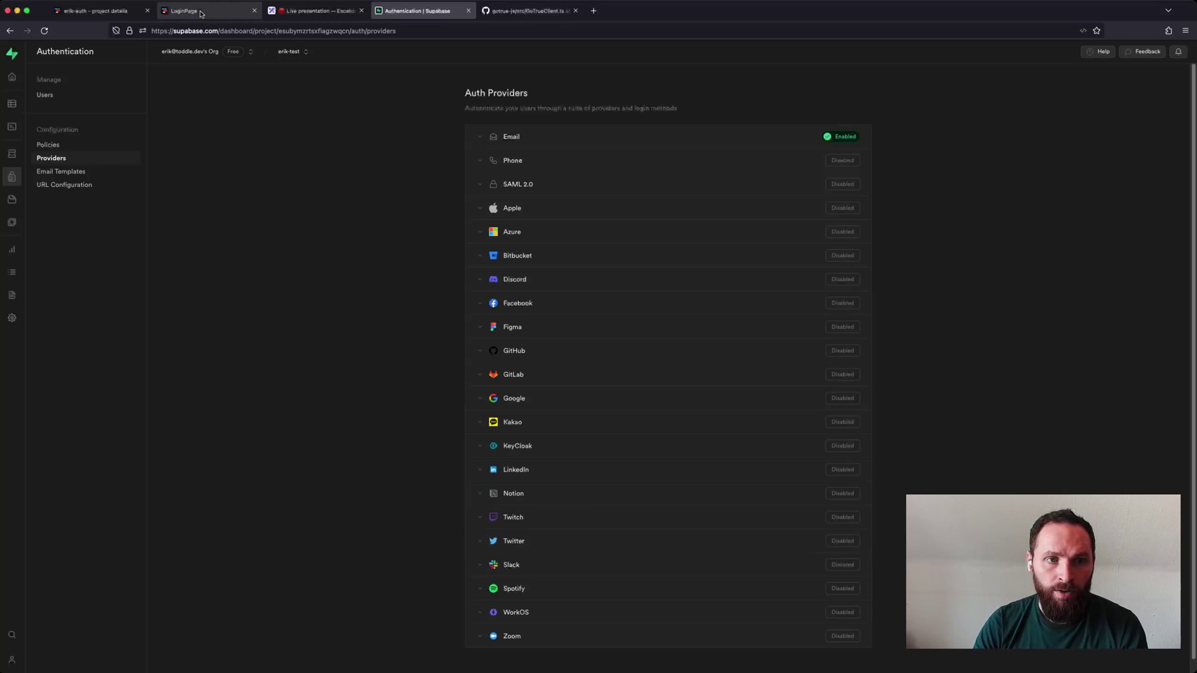
{"action": "left_click", "coordinate": [201, 14]}
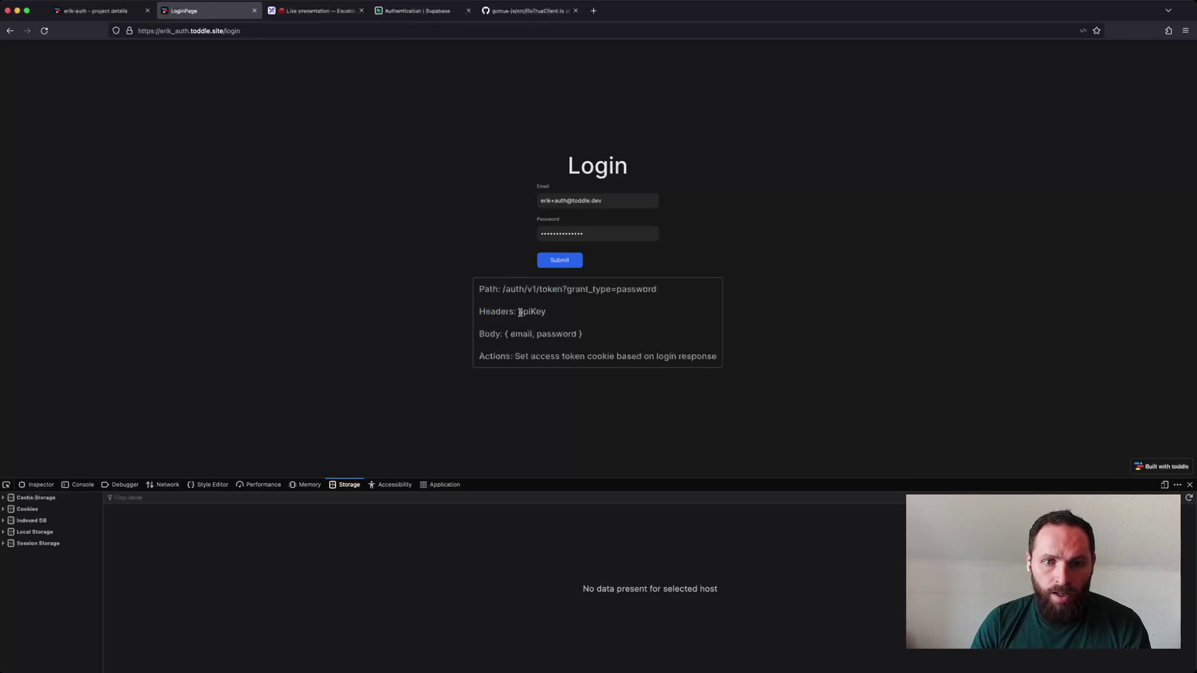
Submit the login, get 'You were successfully logged in!', and inspect the access_token cookie.
{"action": "left_click_drag", "start_coordinate": [519, 312], "coordinate": [588, 340]}
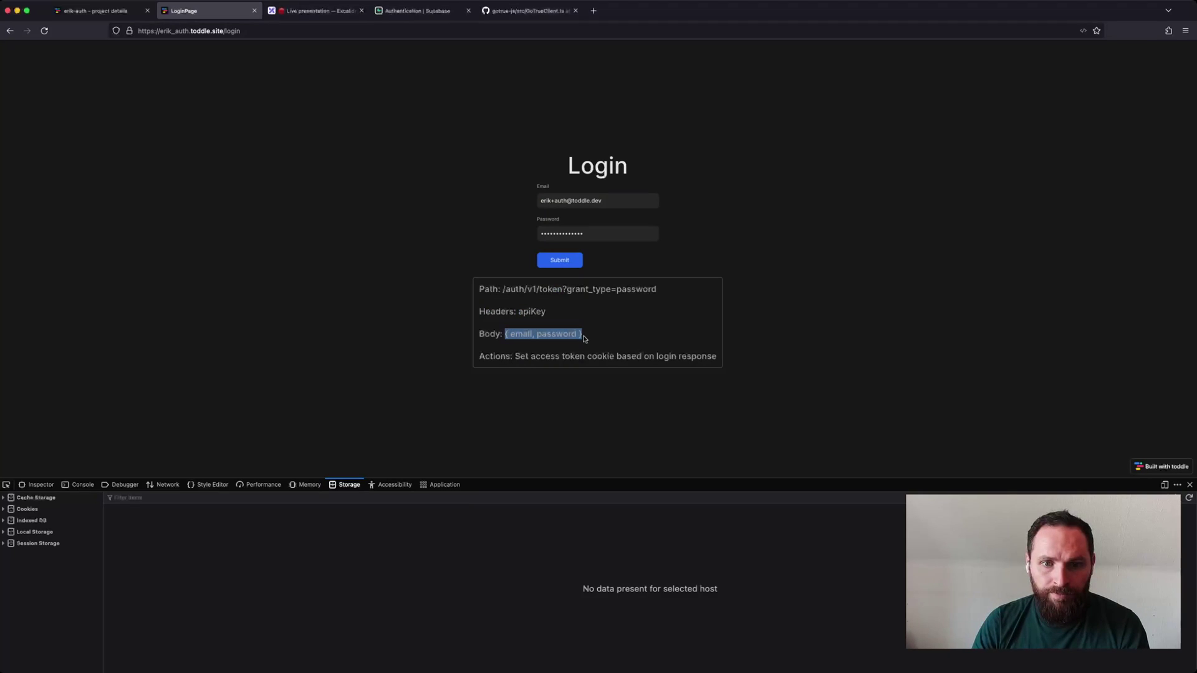
{"action": "left_click", "coordinate": [528, 348]}
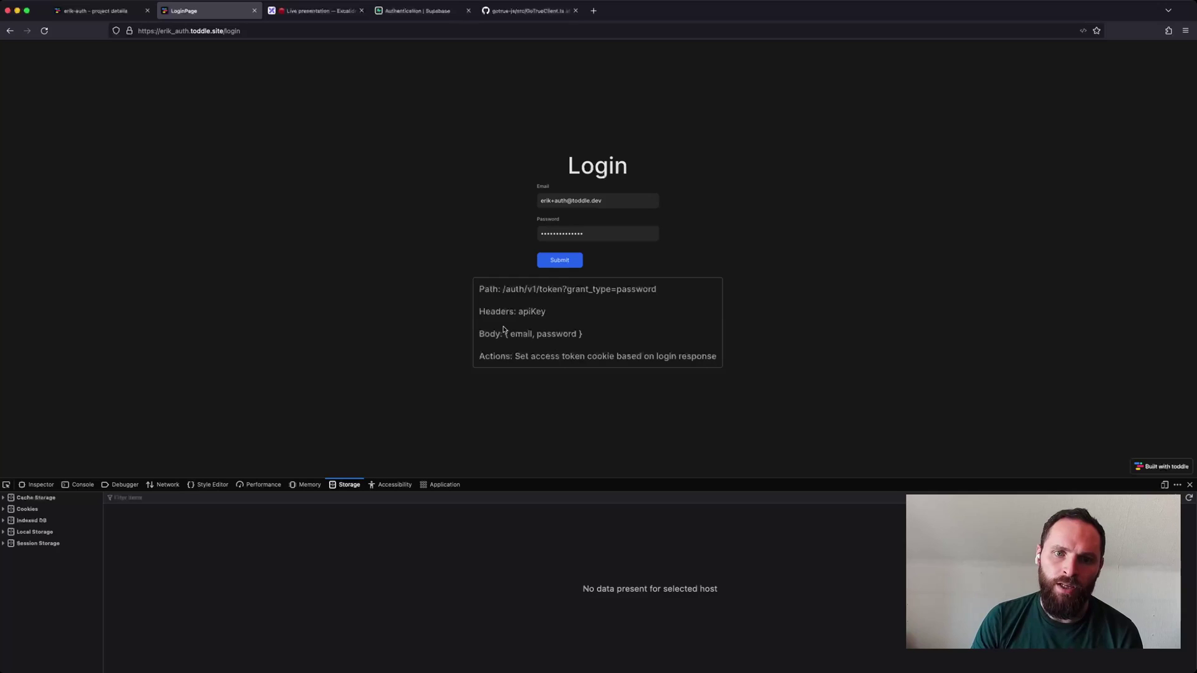
{"action": "left_click", "coordinate": [579, 263]}
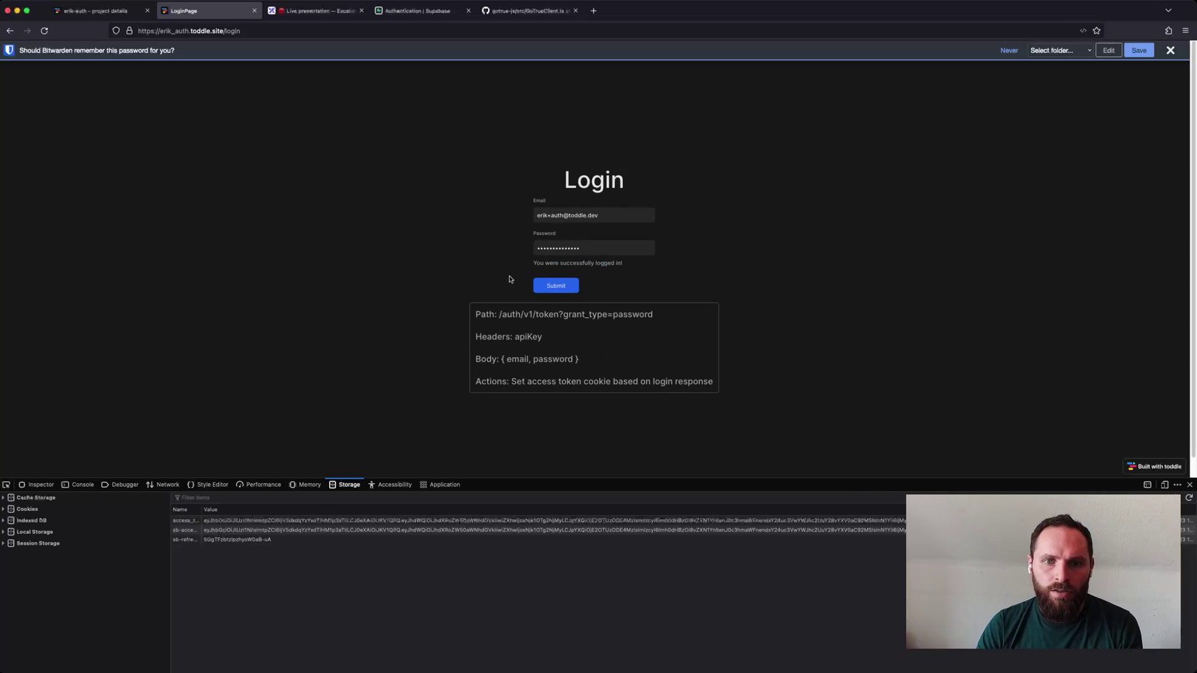
{"action": "left_click_drag", "start_coordinate": [538, 264], "coordinate": [616, 263]}
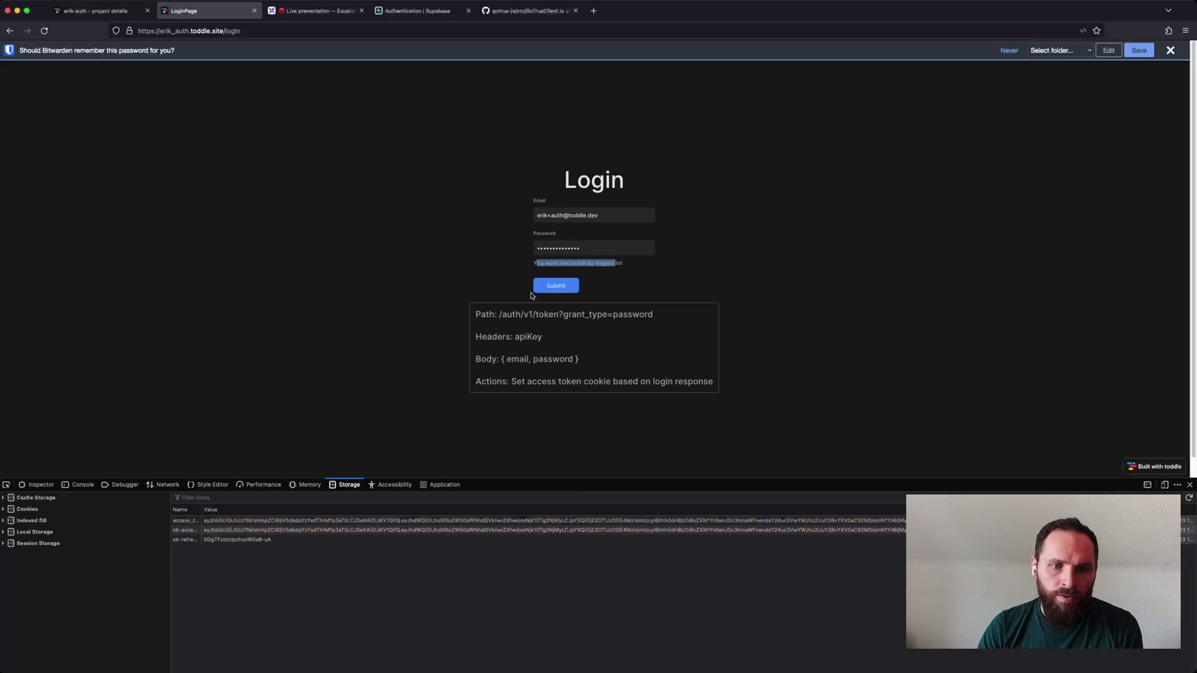
{"action": "left_click", "coordinate": [189, 523]}
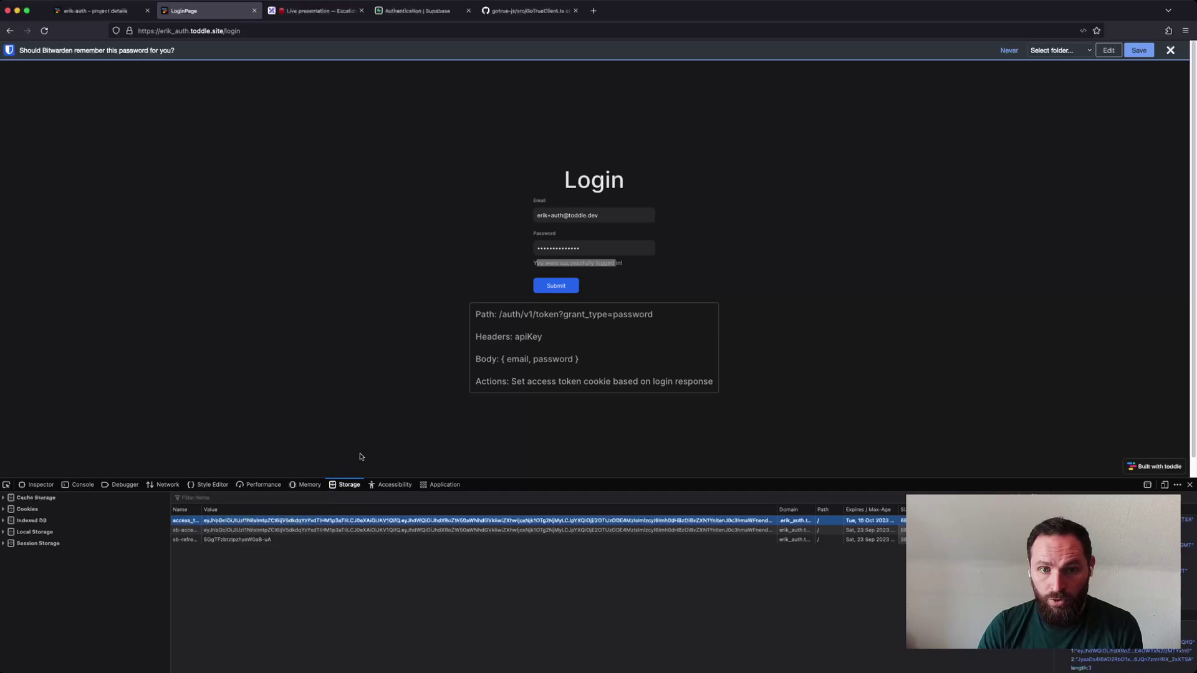
{"action": "left_click", "coordinate": [352, 419]}
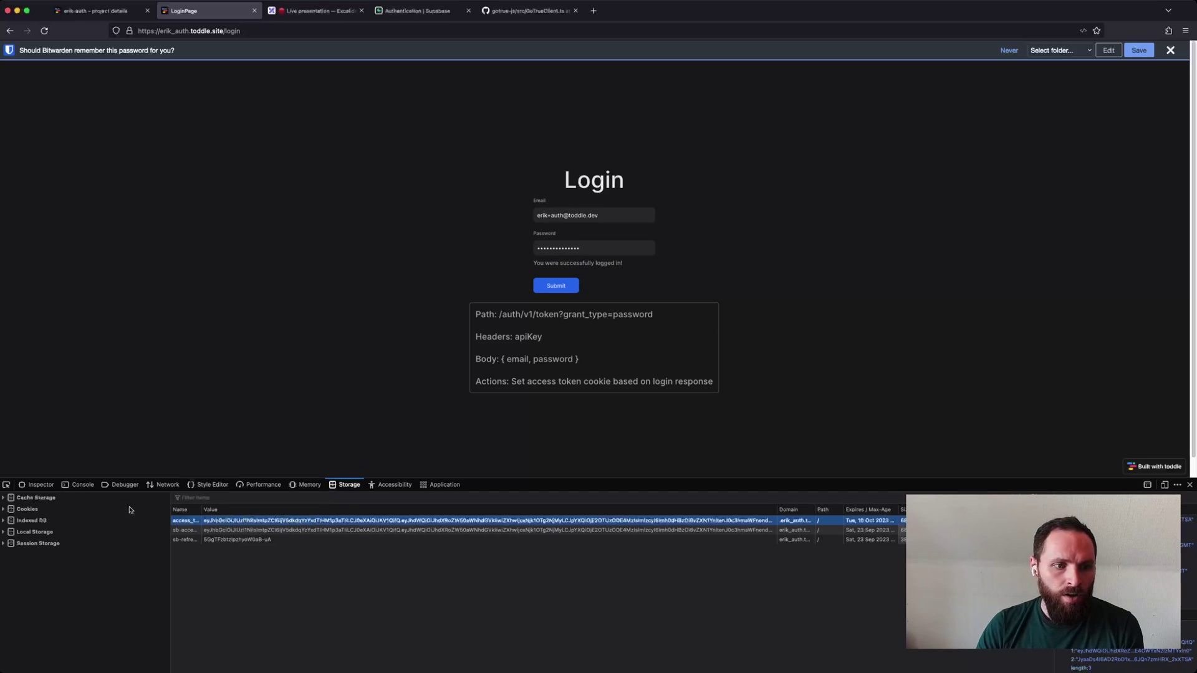
Review the toddle site's stored cookies and the recover endpoint note on the Reset page.
{"action": "left_click", "coordinate": [22, 511]}
{"action": "left_click", "coordinate": [36, 520]}
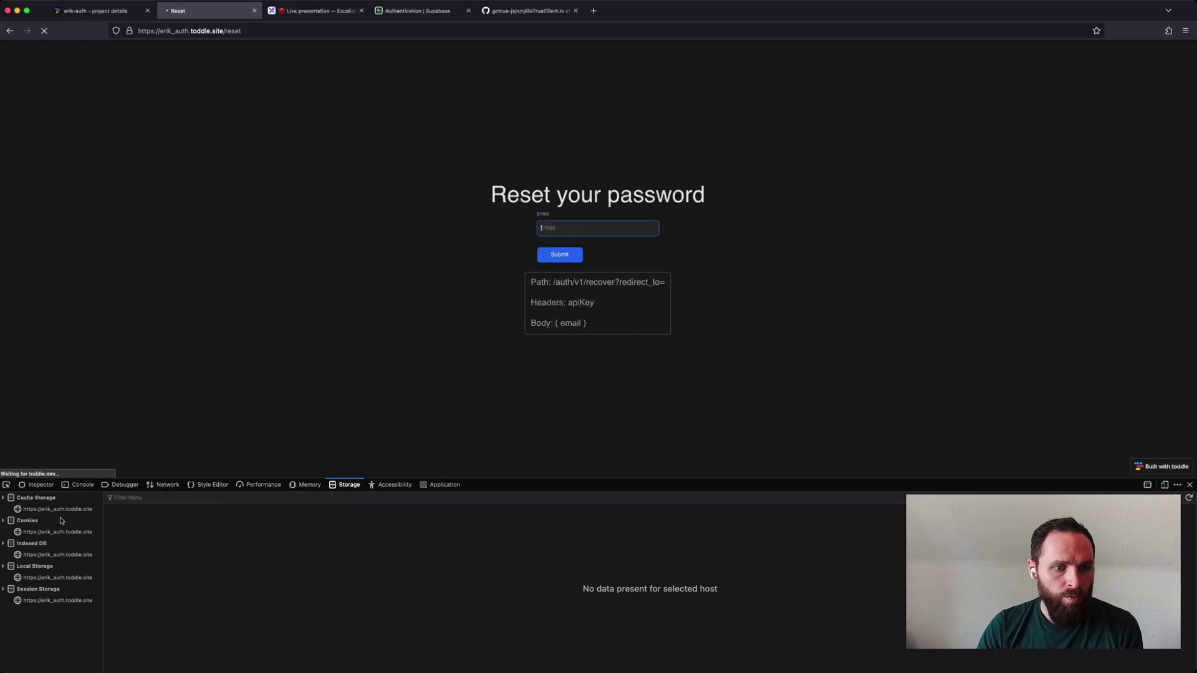
{"action": "left_click", "coordinate": [29, 510]}
{"action": "left_click", "coordinate": [81, 521]}
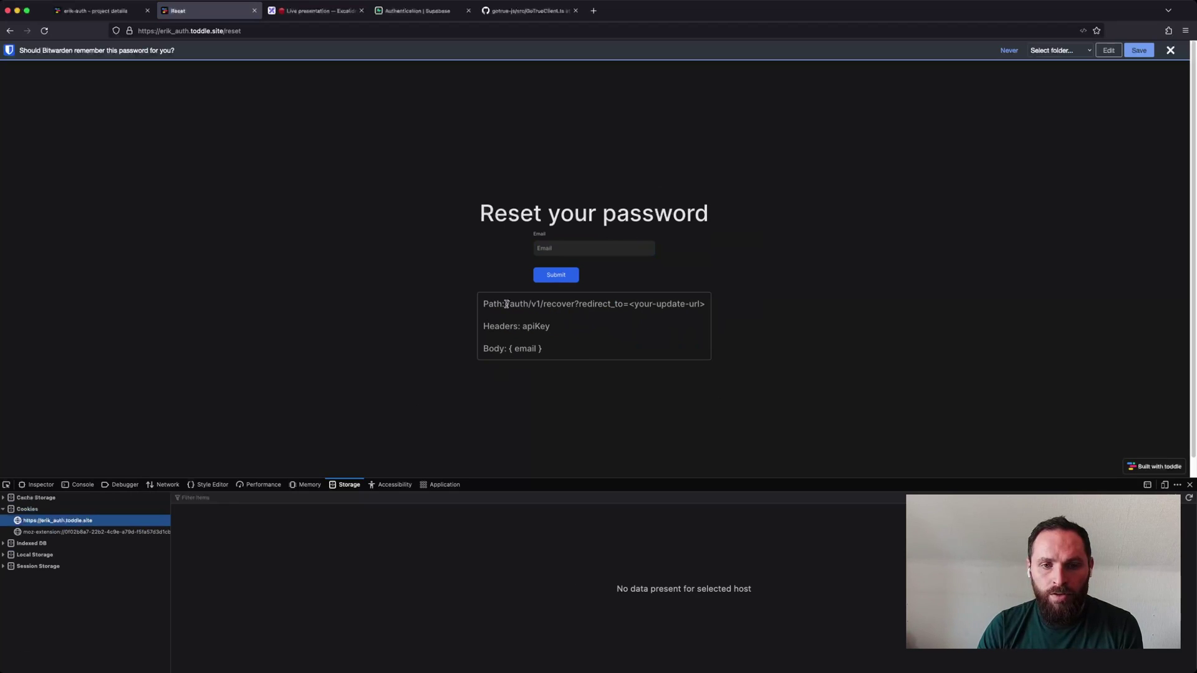
{"action": "left_click_drag", "start_coordinate": [506, 304], "coordinate": [706, 306]}
{"action": "left_click", "coordinate": [696, 305]}
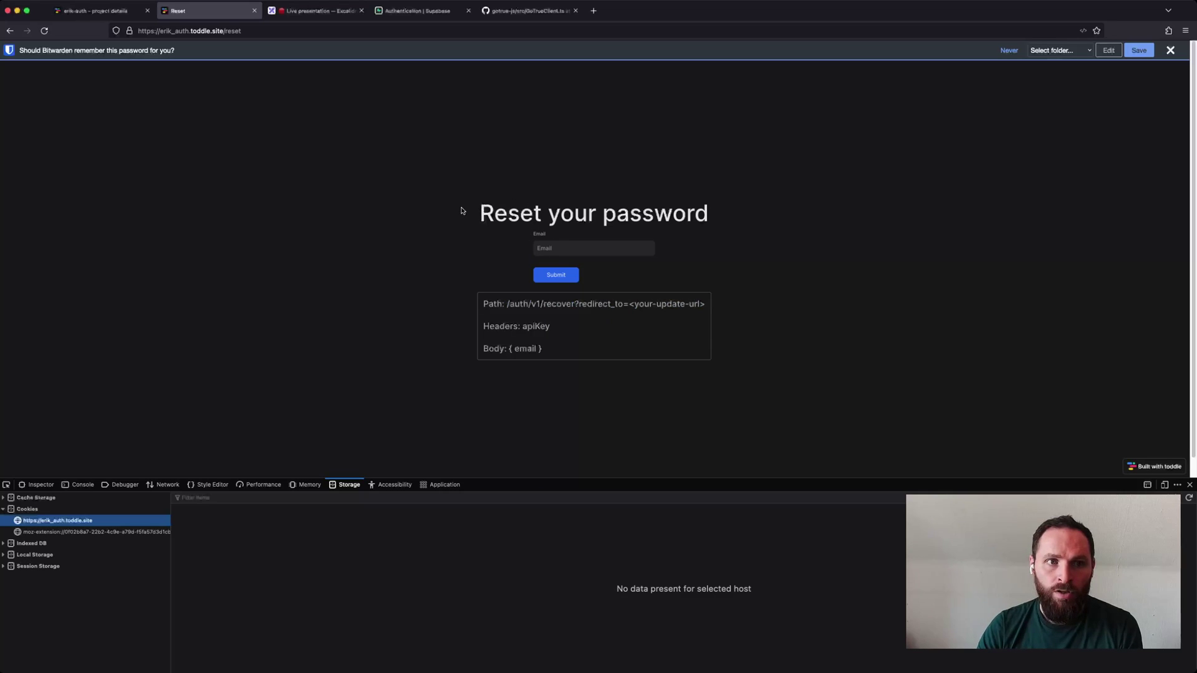
Submit the reset form with the account e-mail and dismiss the save-password prompt.
{"action": "left_click", "coordinate": [552, 248]}
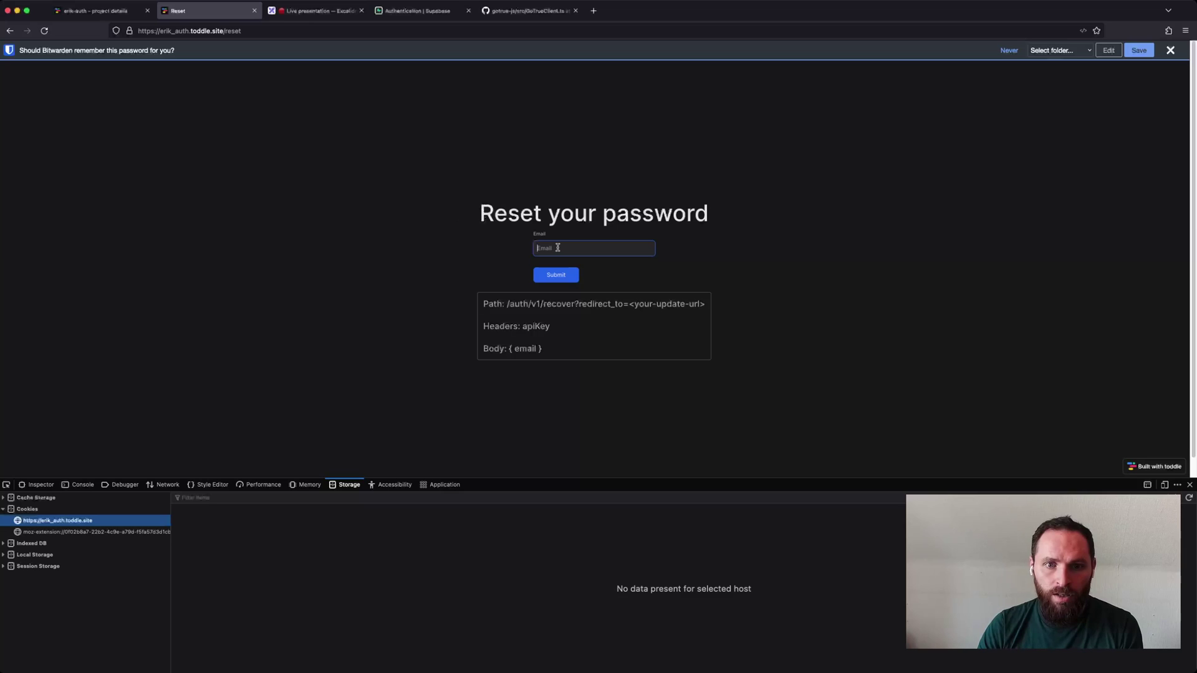
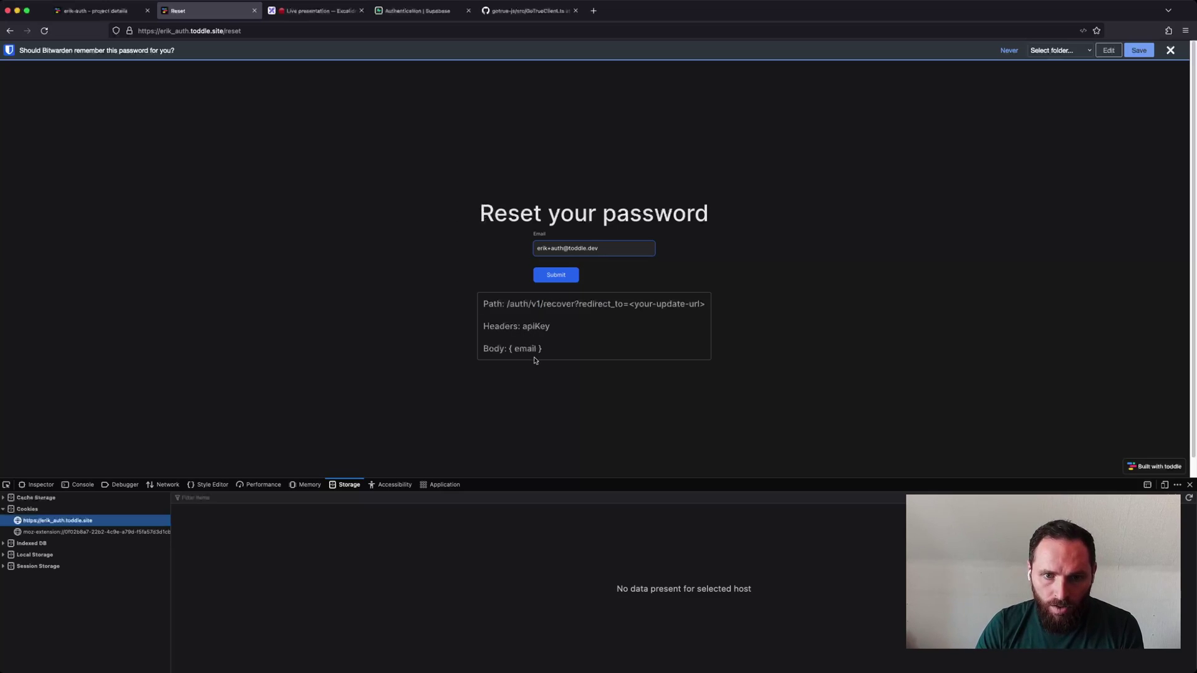
{"action": "left_click", "coordinate": [558, 279]}
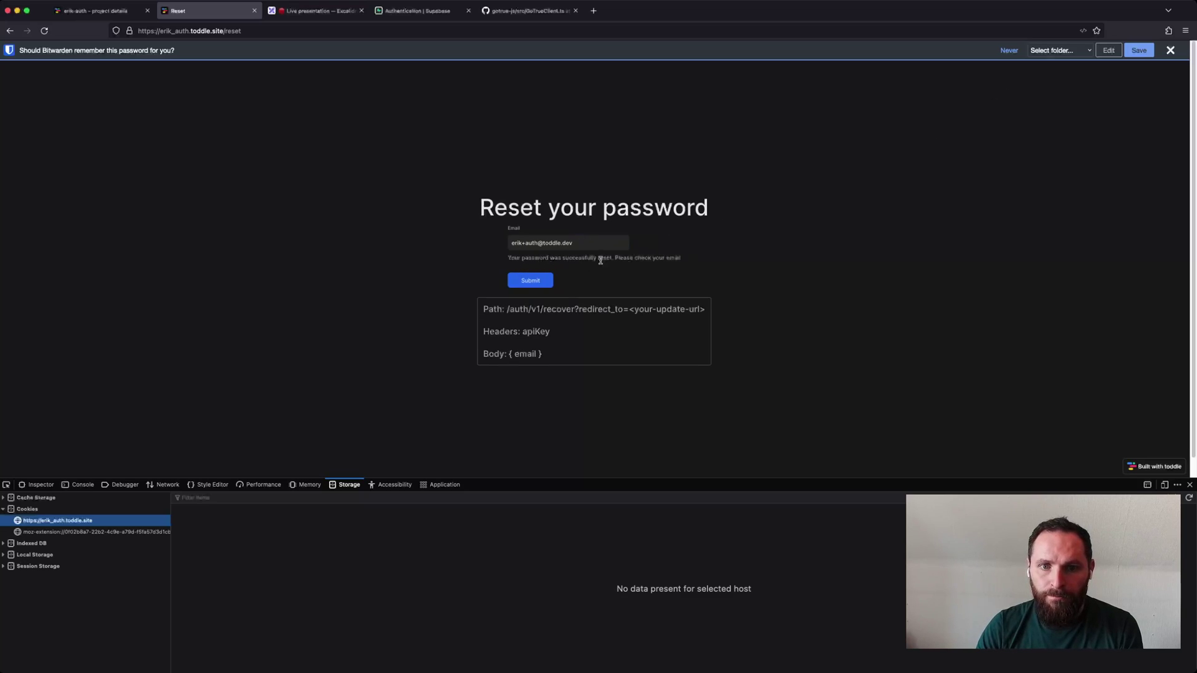
{"action": "left_click", "coordinate": [1170, 51]}
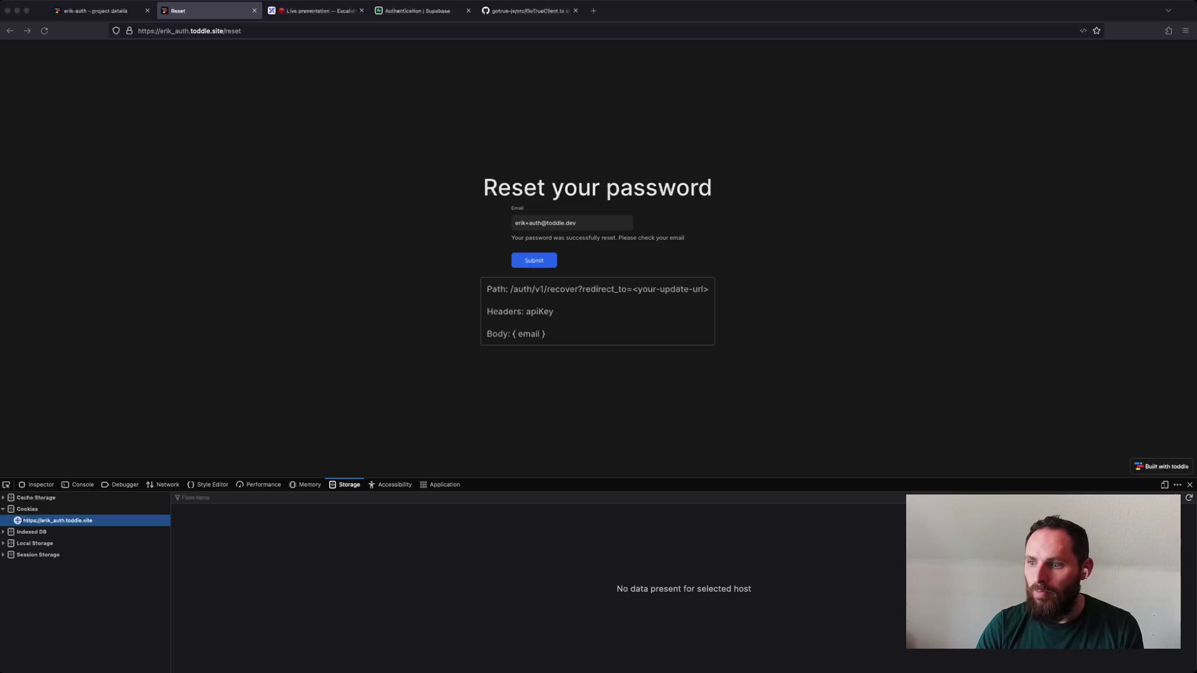
Paste the emailed Supabase recovery link into the address bar and load it.
{"action": "left_click", "coordinate": [365, 30]}
{"action": "key", "text": "super+v"}
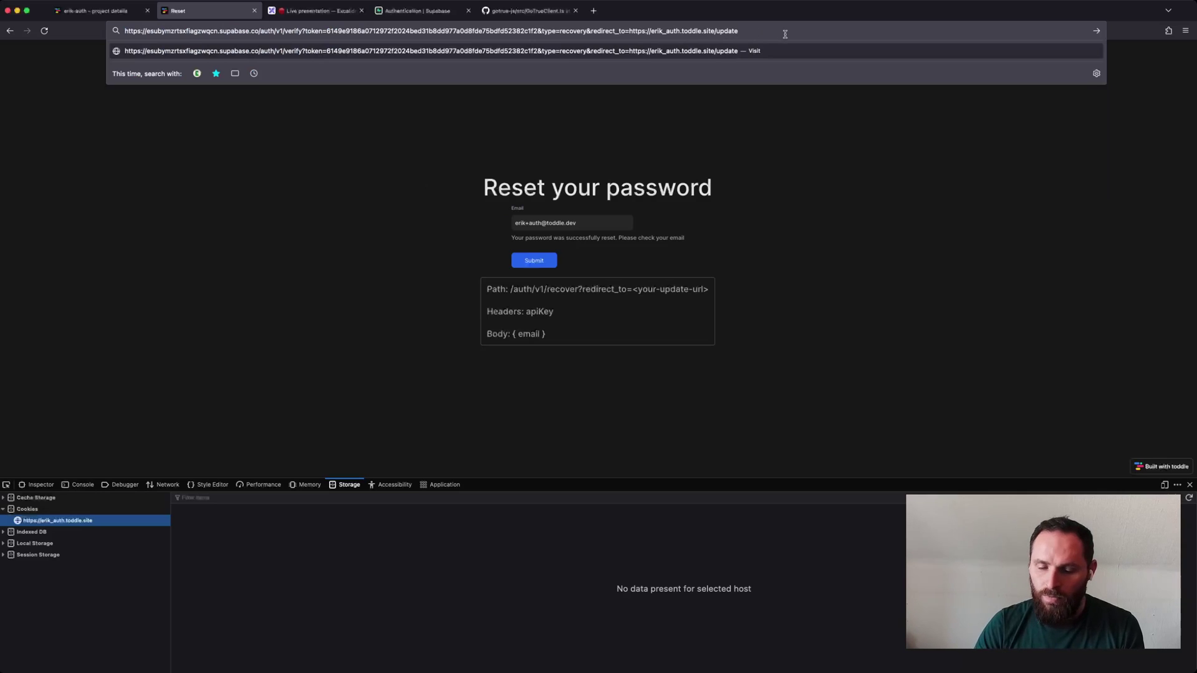
{"action": "key", "text": "Return"}
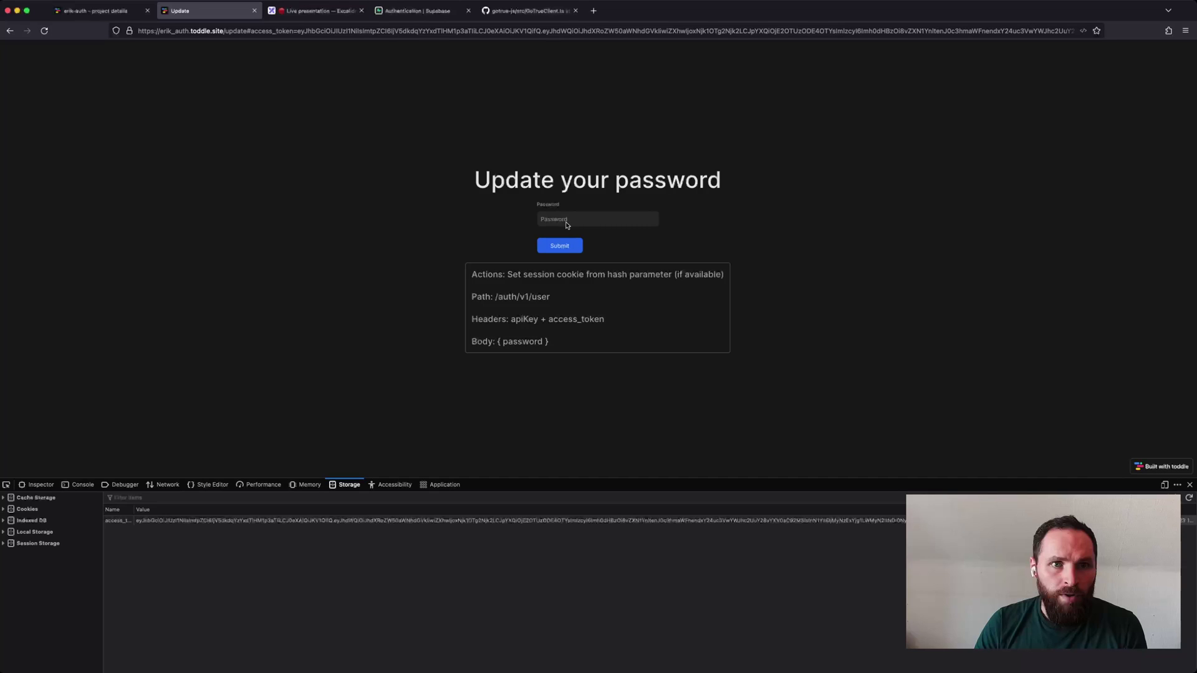
Paste a new password into the Update your password form and submit it.
{"action": "left_click", "coordinate": [567, 225]}
{"action": "key", "text": "ctrl+v"}
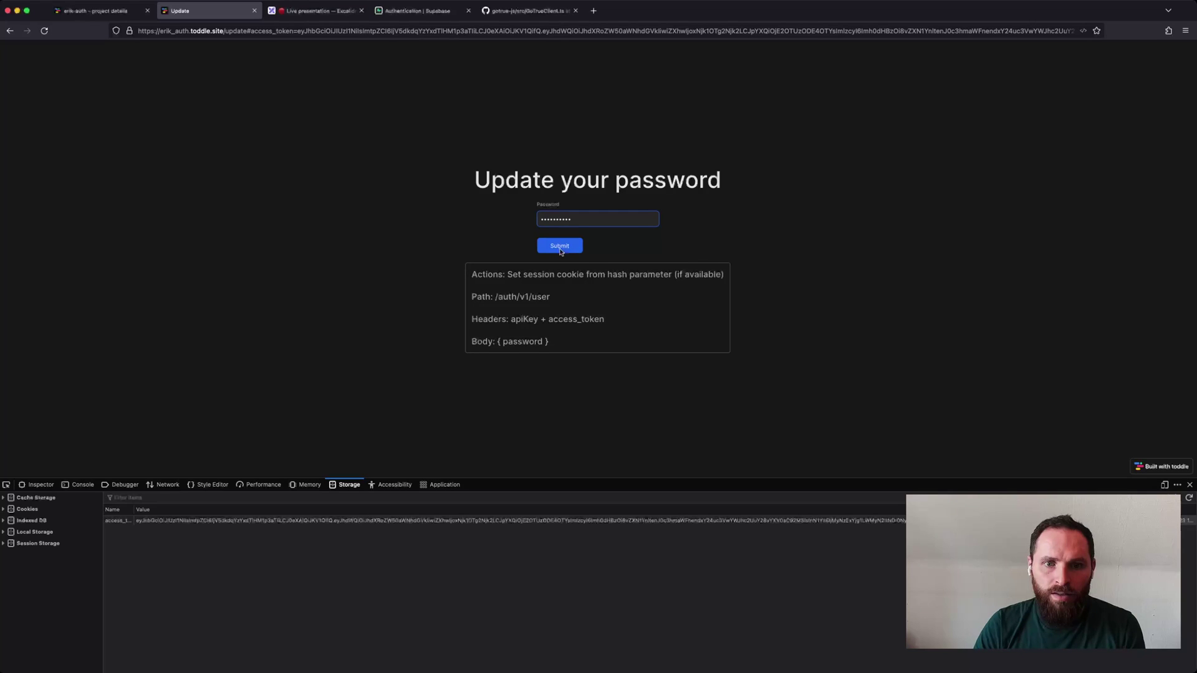
{"action": "left_click", "coordinate": [560, 250]}
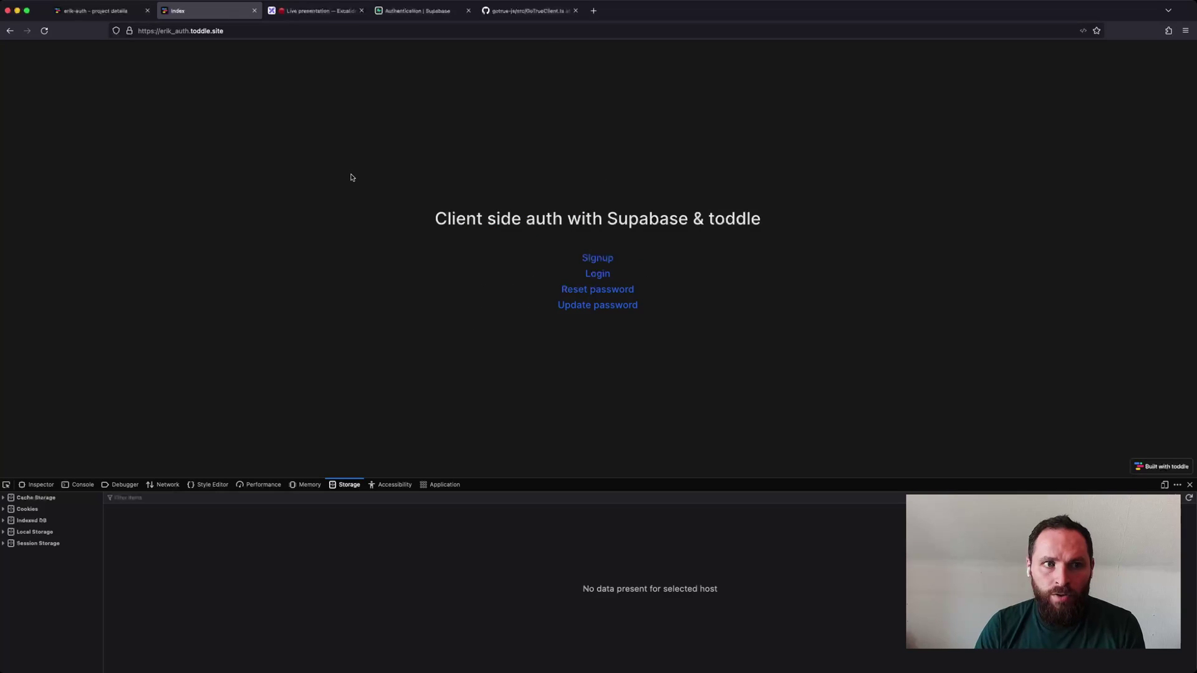
Open the demo project in the editor, close the extra tabs, and open SignupPage from Pages.
{"action": "left_click", "coordinate": [113, 15]}
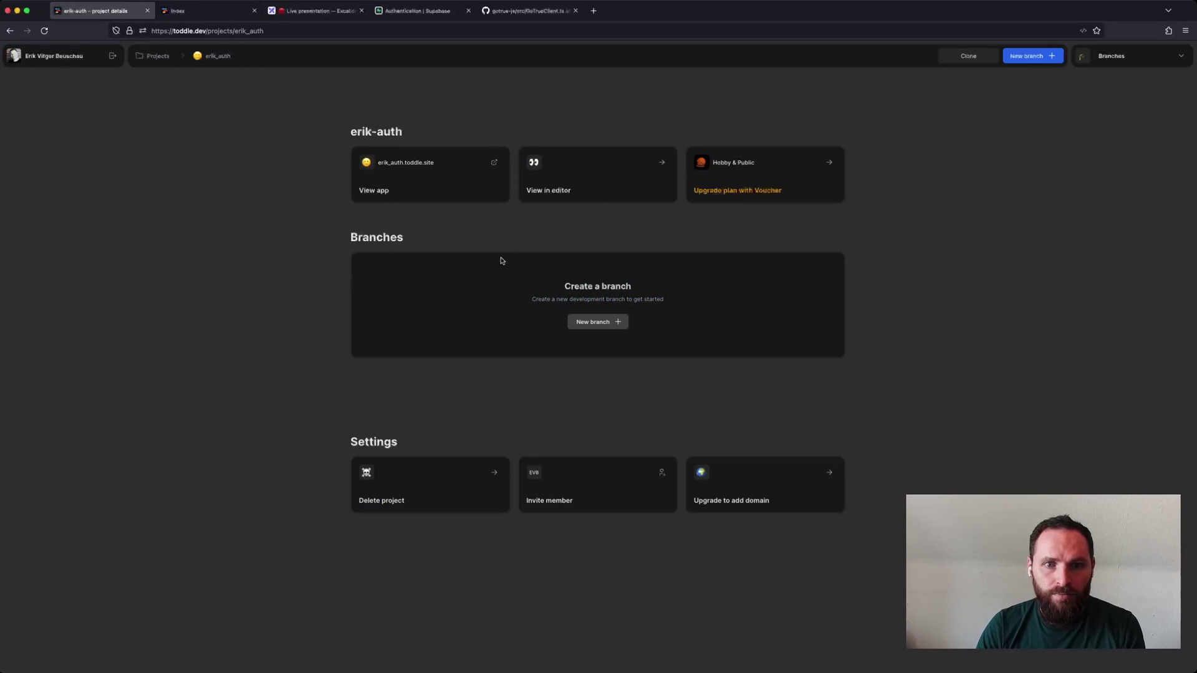
{"action": "left_click", "coordinate": [544, 197]}
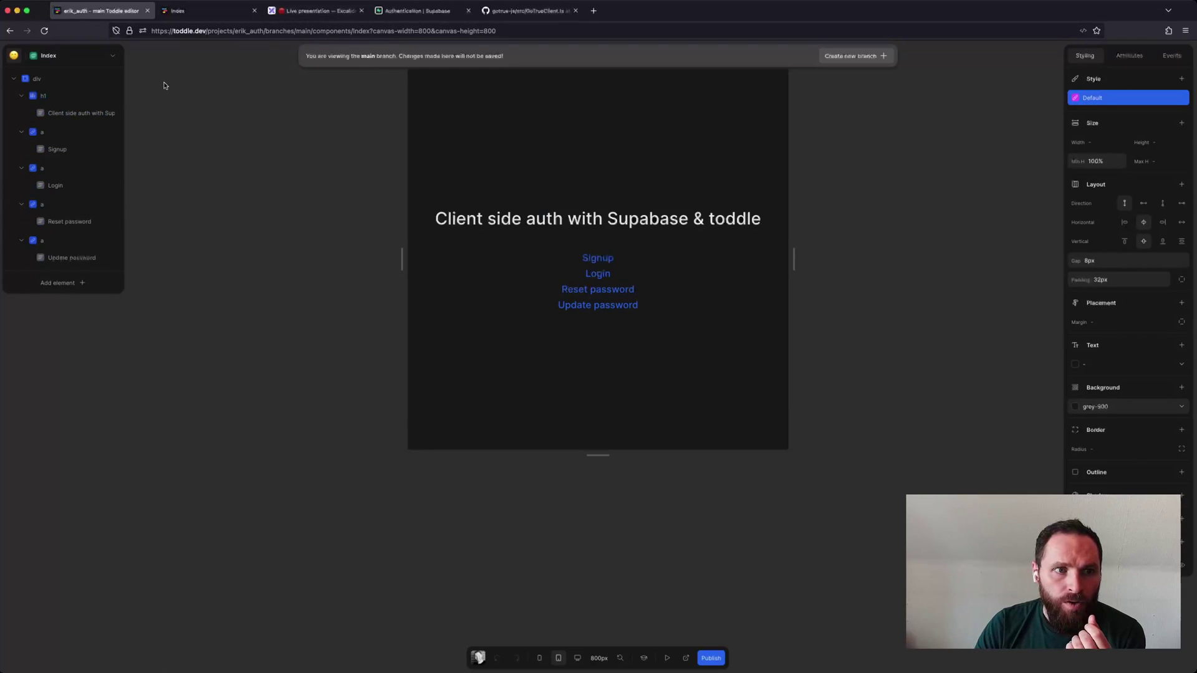
{"action": "left_click", "coordinate": [468, 10]}
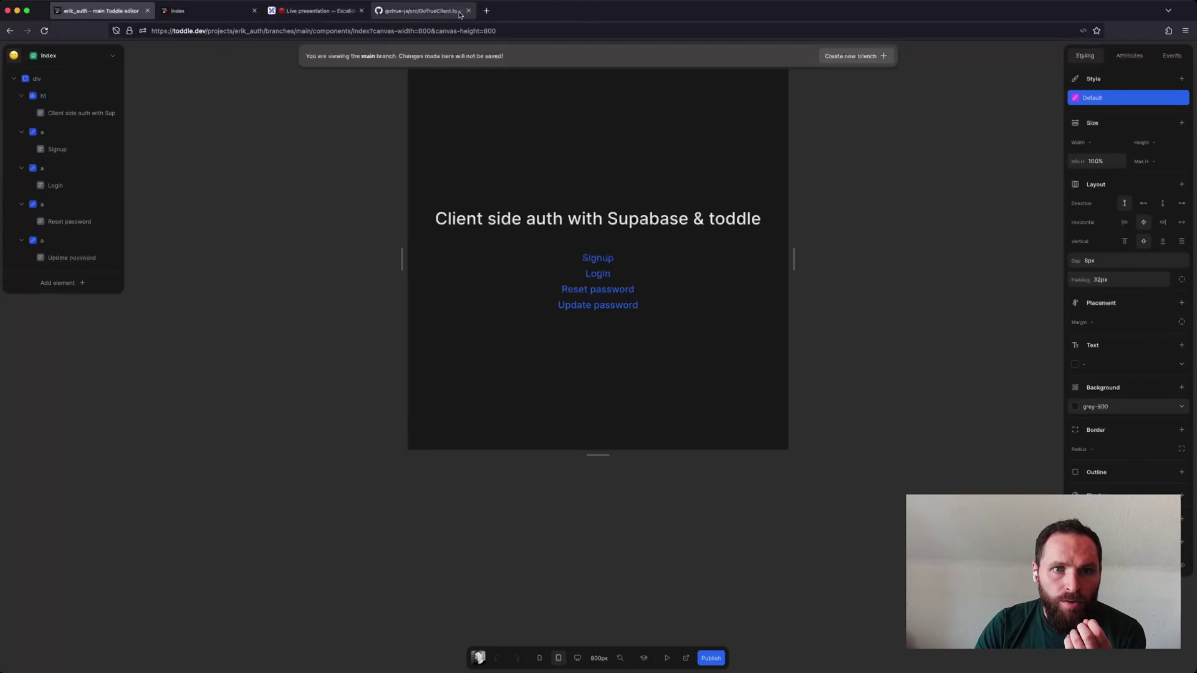
{"action": "left_click", "coordinate": [360, 11]}
{"action": "left_click", "coordinate": [79, 56]}
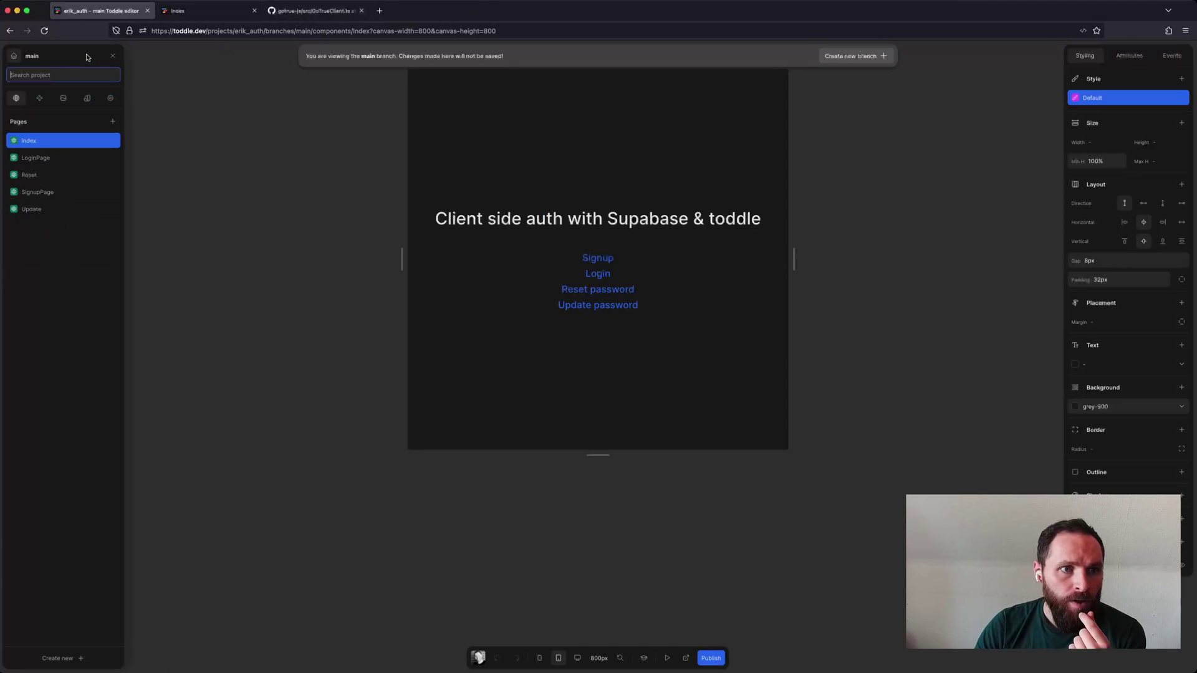
{"action": "left_click", "coordinate": [50, 192]}
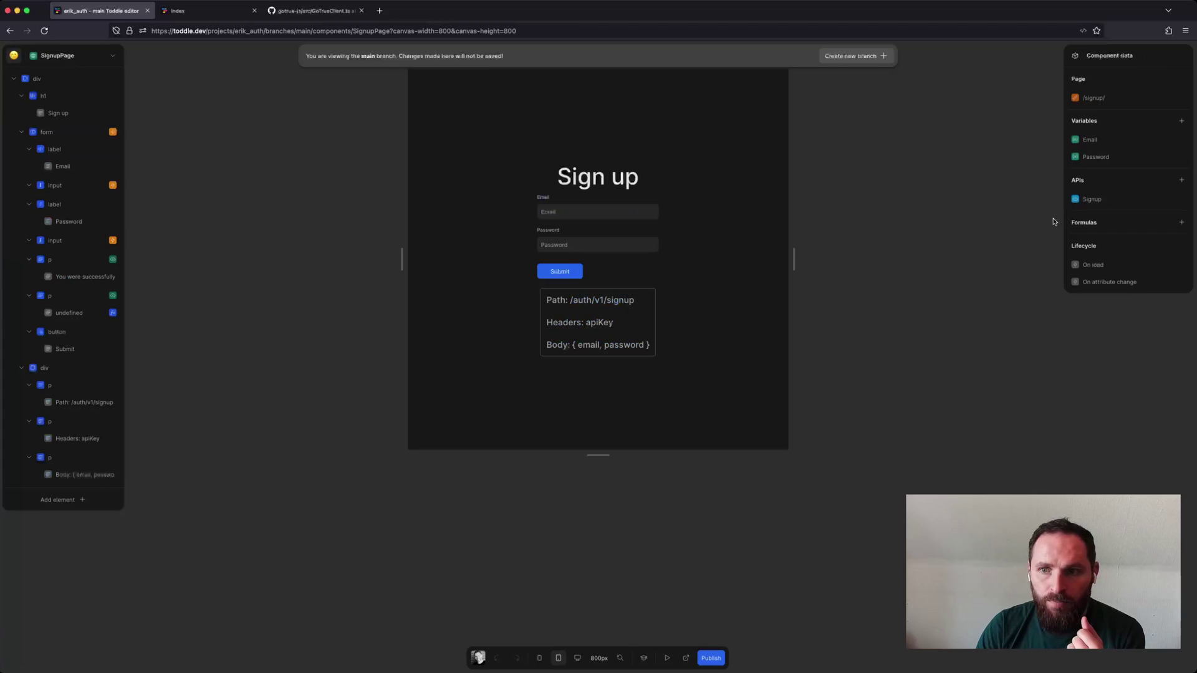
Review the Signup API request settings and close them with Done.
{"action": "left_click", "coordinate": [1099, 203]}
{"action": "scroll", "coordinate": [530, 372], "scroll_direction": "down", "scroll_amount": 5}
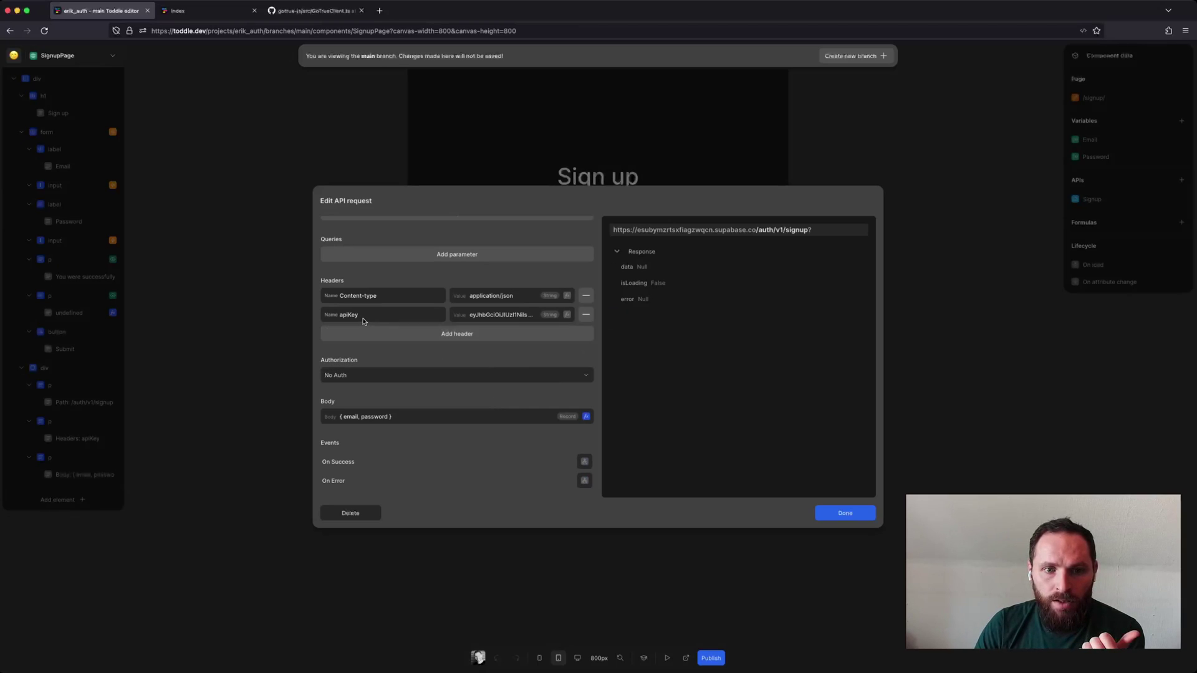
{"action": "scroll", "coordinate": [505, 349], "scroll_direction": "down", "scroll_amount": 2}
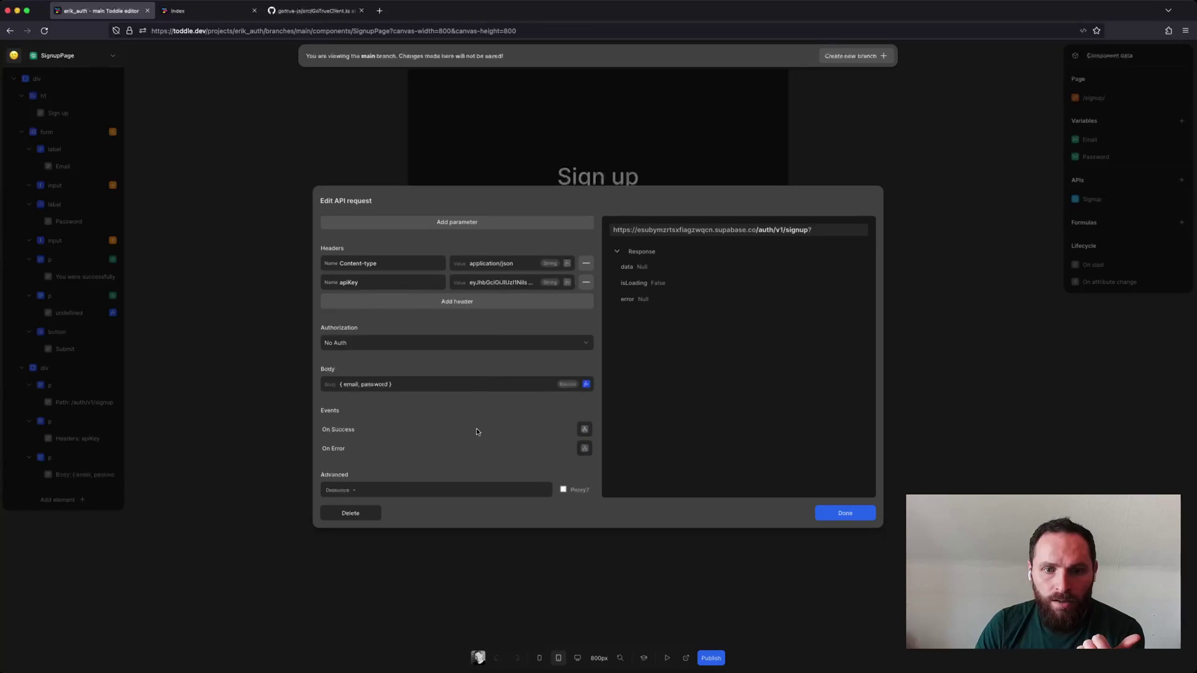
{"action": "scroll", "coordinate": [480, 431], "scroll_direction": "up", "scroll_amount": 6}
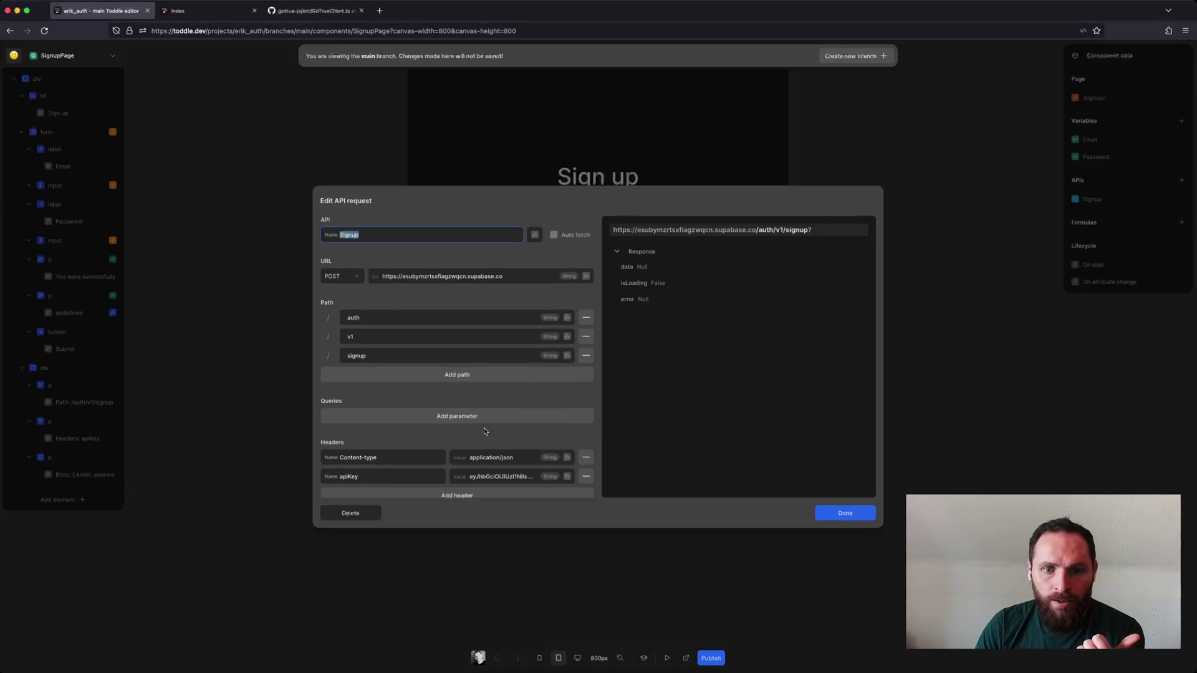
{"action": "left_click", "coordinate": [835, 510]}
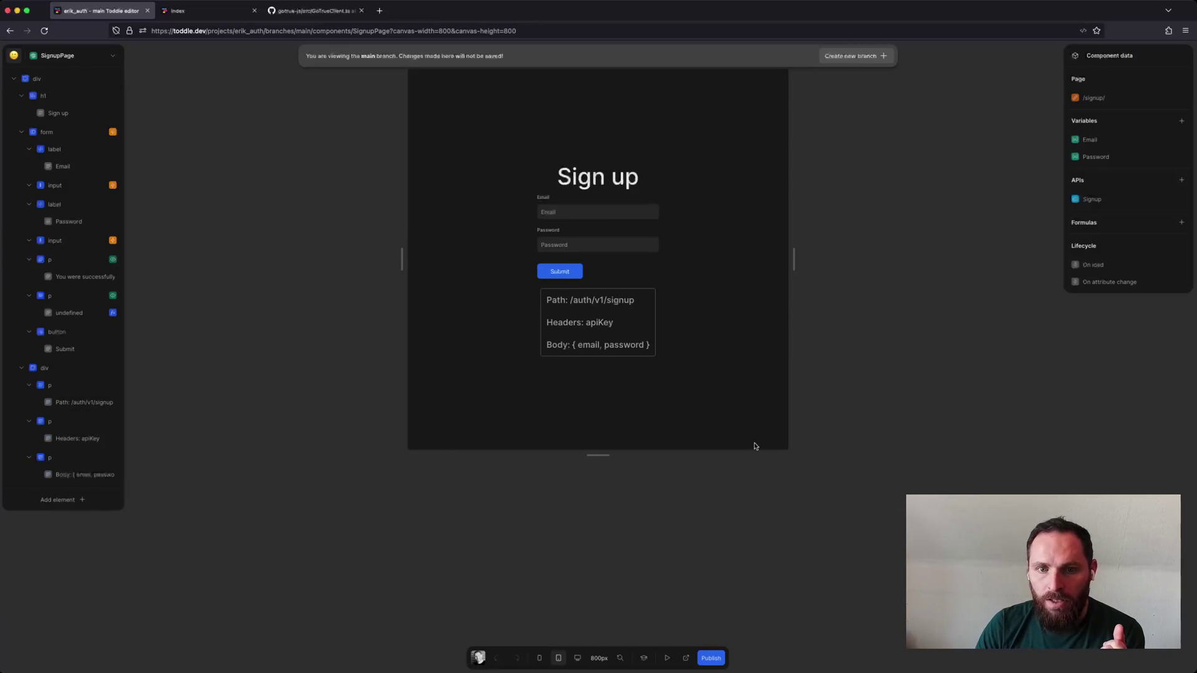
Inspect the Password input and page root container, then open LoginPage from Pages.
{"action": "left_click", "coordinate": [566, 243]}
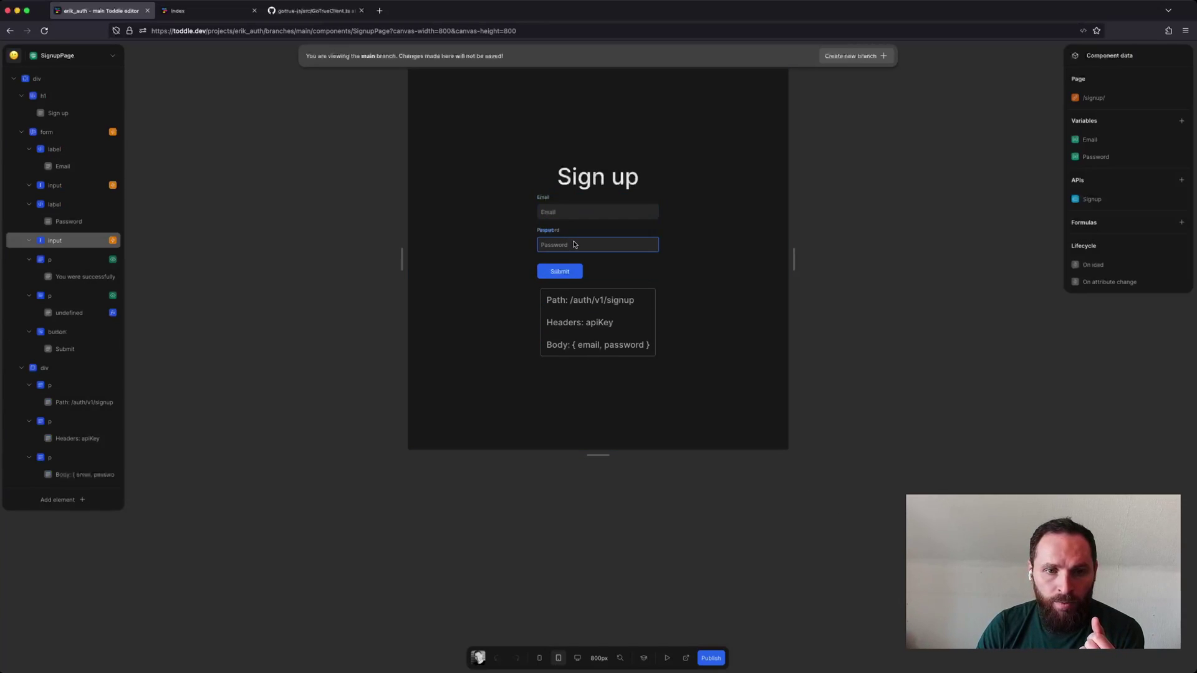
{"action": "left_click", "coordinate": [523, 247]}
{"action": "key", "text": "Escape"}
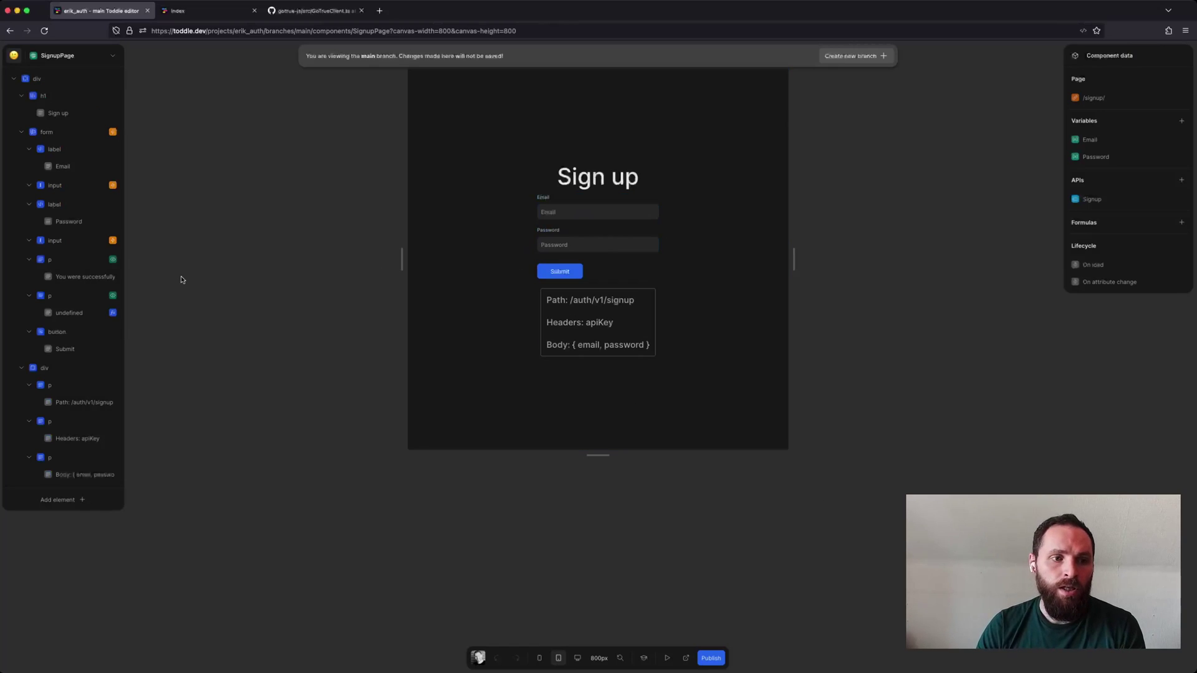
{"action": "left_click", "coordinate": [96, 62]}
{"action": "left_click", "coordinate": [50, 201]}
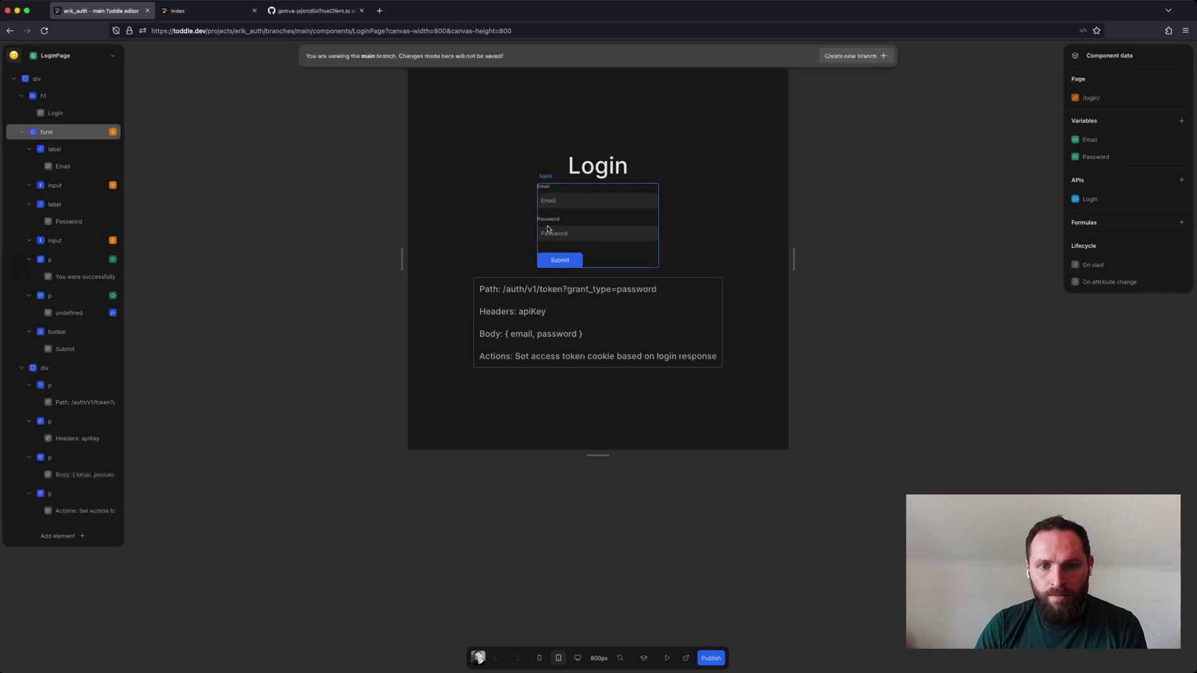
Inspect the Login API's On Success Set Session Cookies access_token formula.
{"action": "left_click", "coordinate": [1090, 199]}
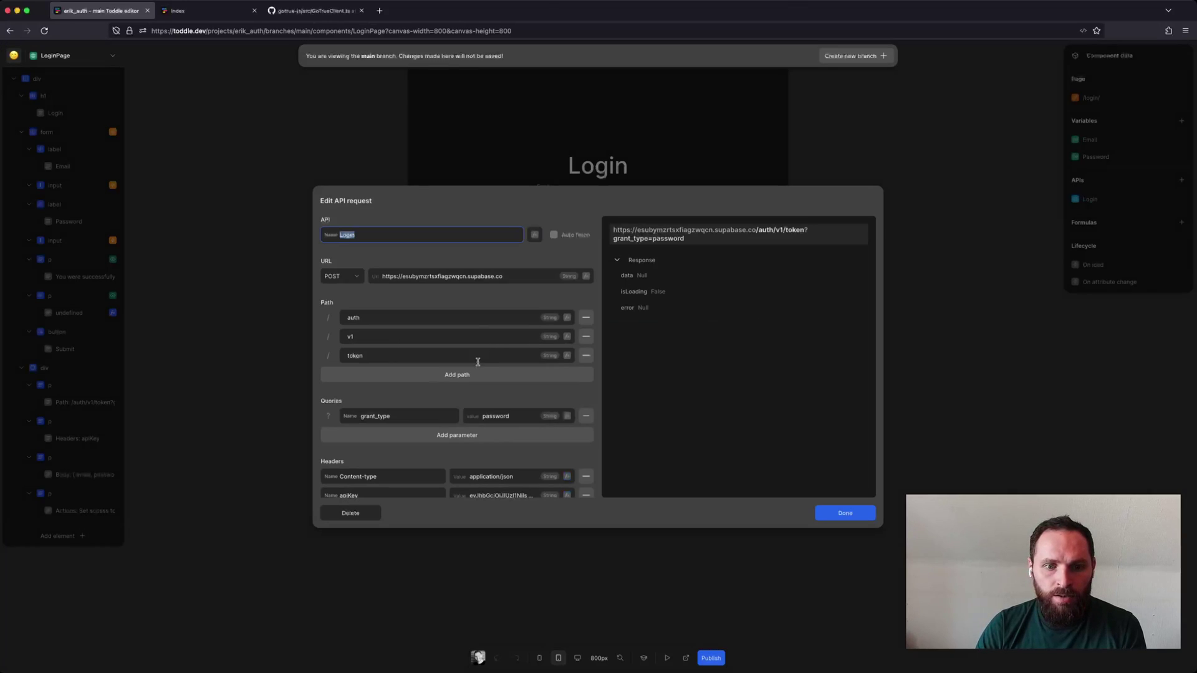
{"action": "scroll", "coordinate": [482, 358], "scroll_direction": "down", "scroll_amount": 5}
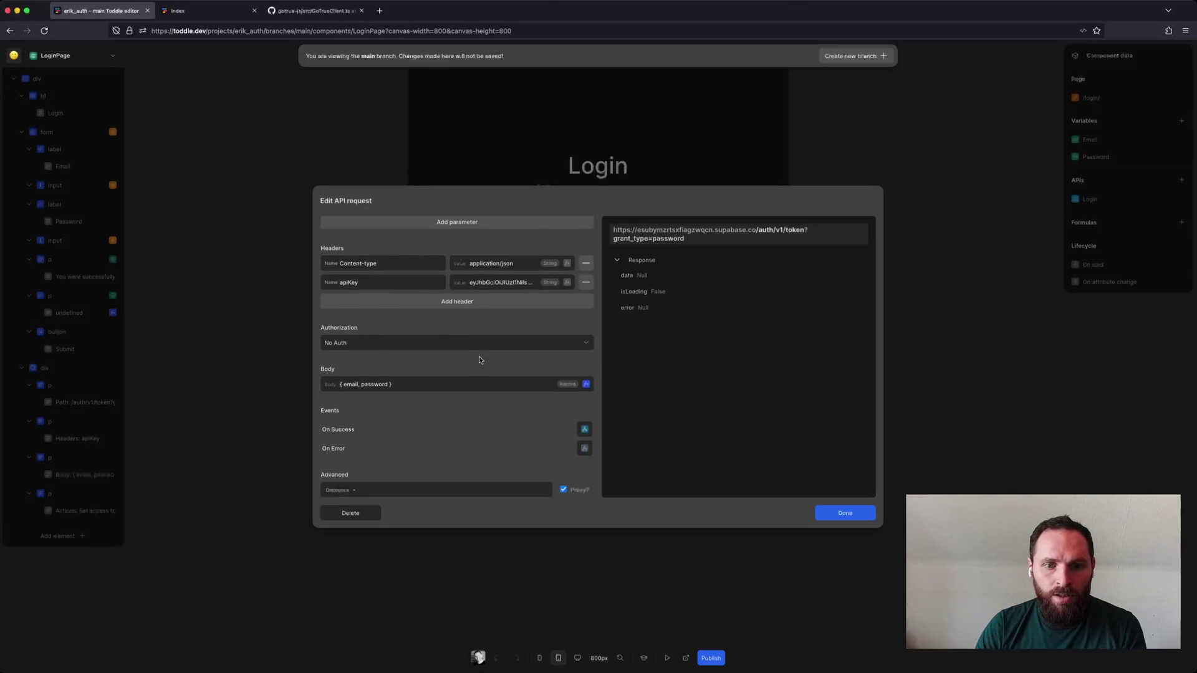
{"action": "left_click", "coordinate": [584, 429]}
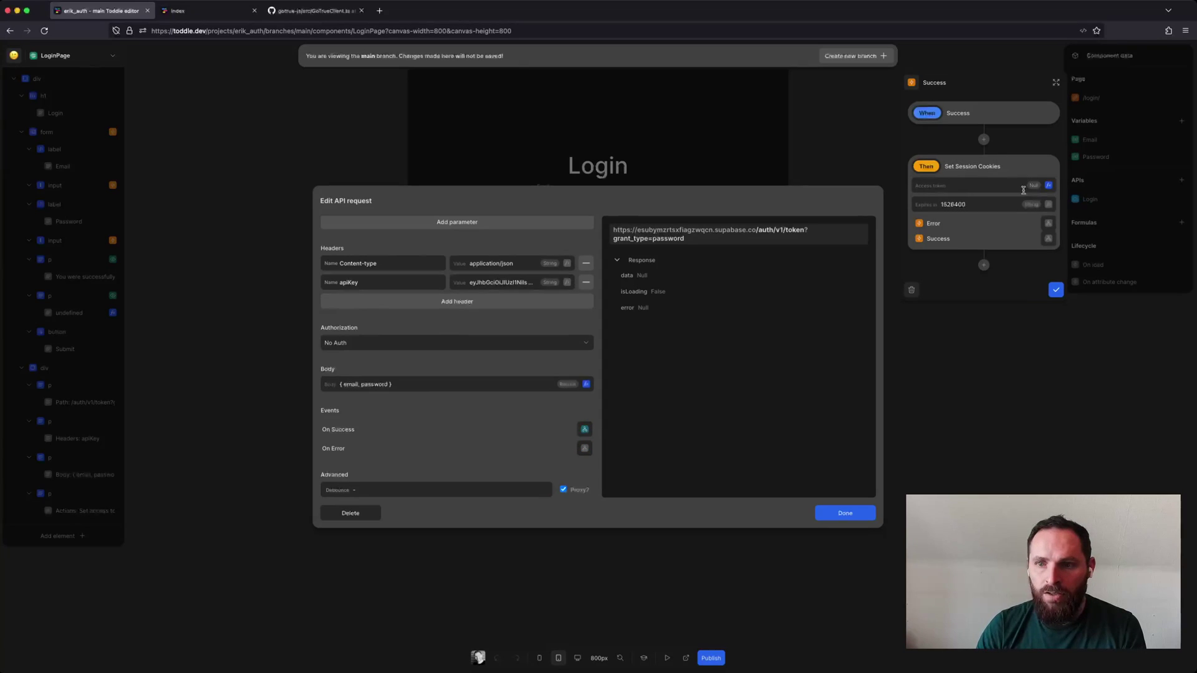
{"action": "left_click", "coordinate": [1049, 185]}
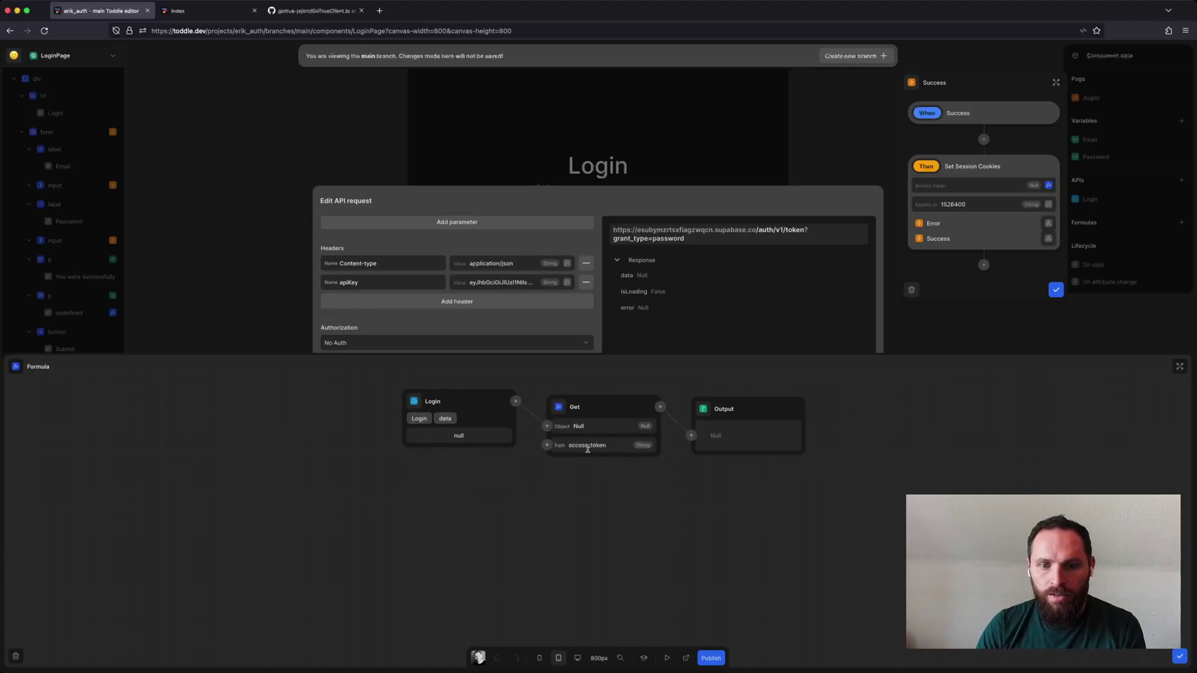
{"action": "left_click", "coordinate": [1175, 655]}
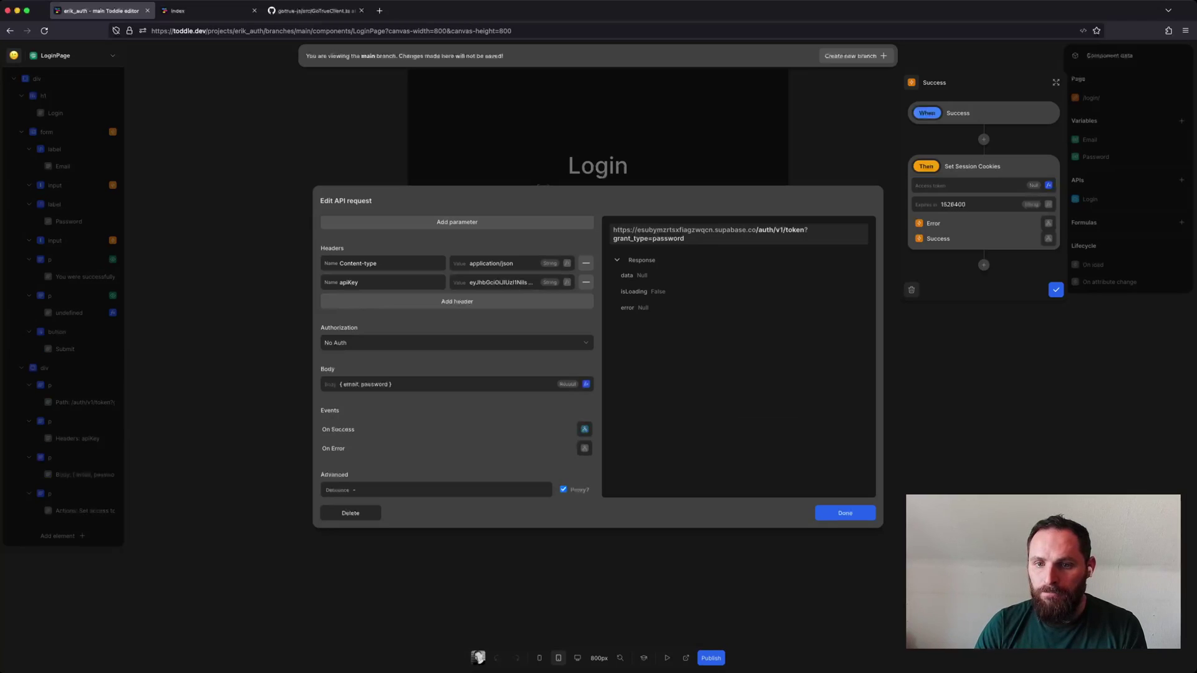
Close the Login API settings and open the Reset page from Pages.
{"action": "left_click", "coordinate": [866, 513]}
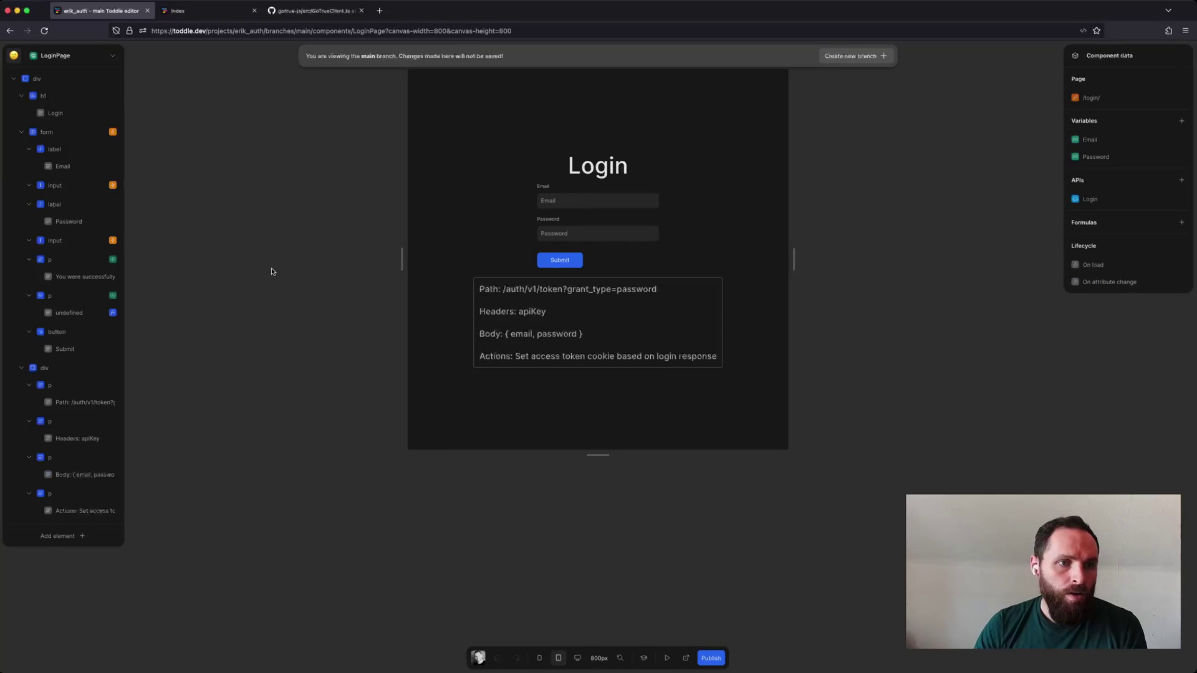
{"action": "left_click", "coordinate": [62, 56]}
{"action": "left_click", "coordinate": [38, 234]}
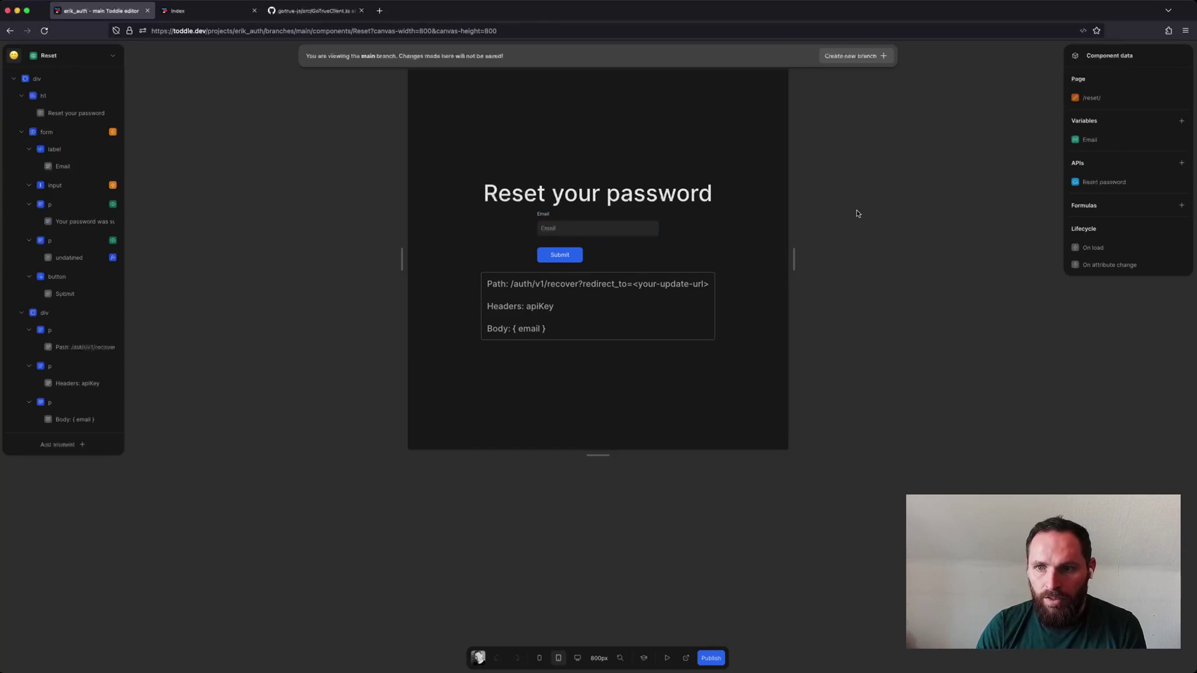
Review the Reset password API's POST of { email } to /auth/v1/recover with redirect_to, then close it.
{"action": "left_click", "coordinate": [1103, 182]}
{"action": "scroll", "coordinate": [479, 380], "scroll_direction": "down", "scroll_amount": 3}
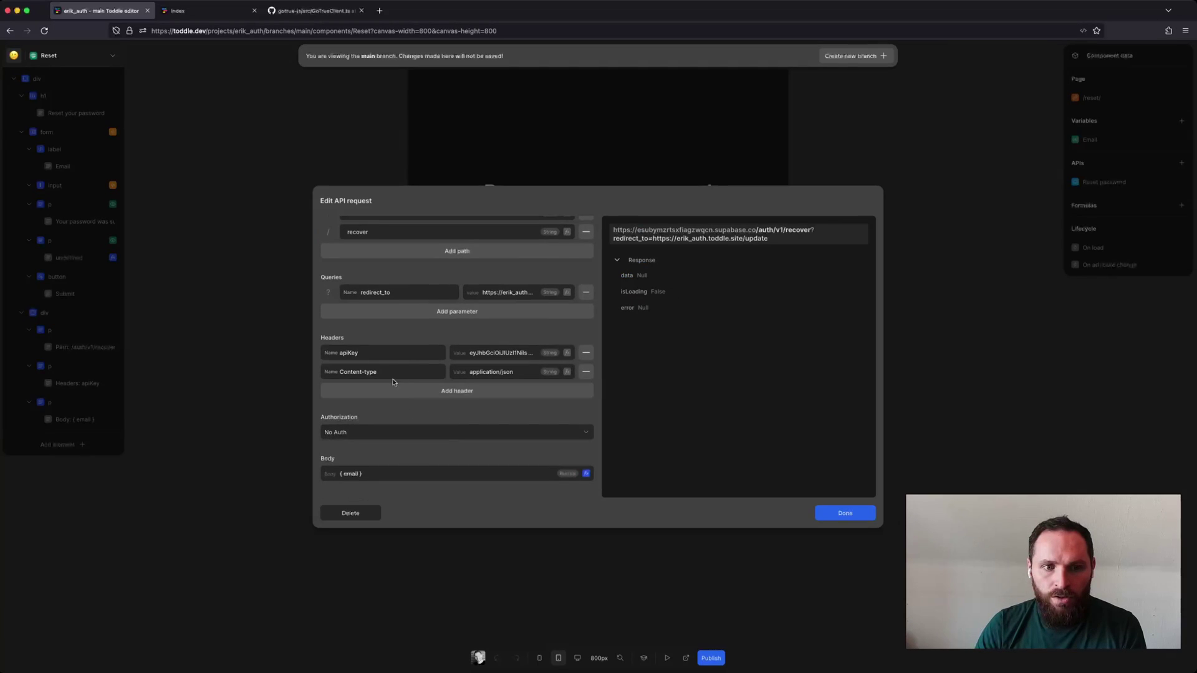
{"action": "scroll", "coordinate": [431, 379], "scroll_direction": "down", "scroll_amount": 2}
{"action": "scroll", "coordinate": [429, 380], "scroll_direction": "down", "scroll_amount": 1}
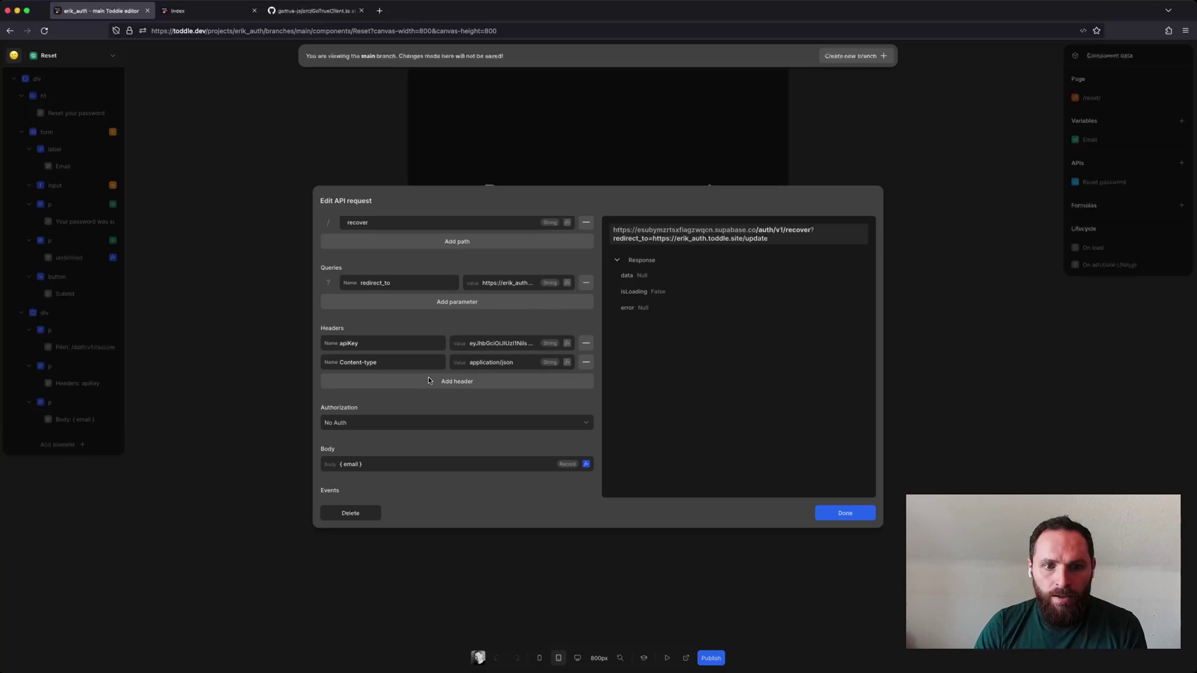
{"action": "scroll", "coordinate": [516, 419], "scroll_direction": "up", "scroll_amount": 5}
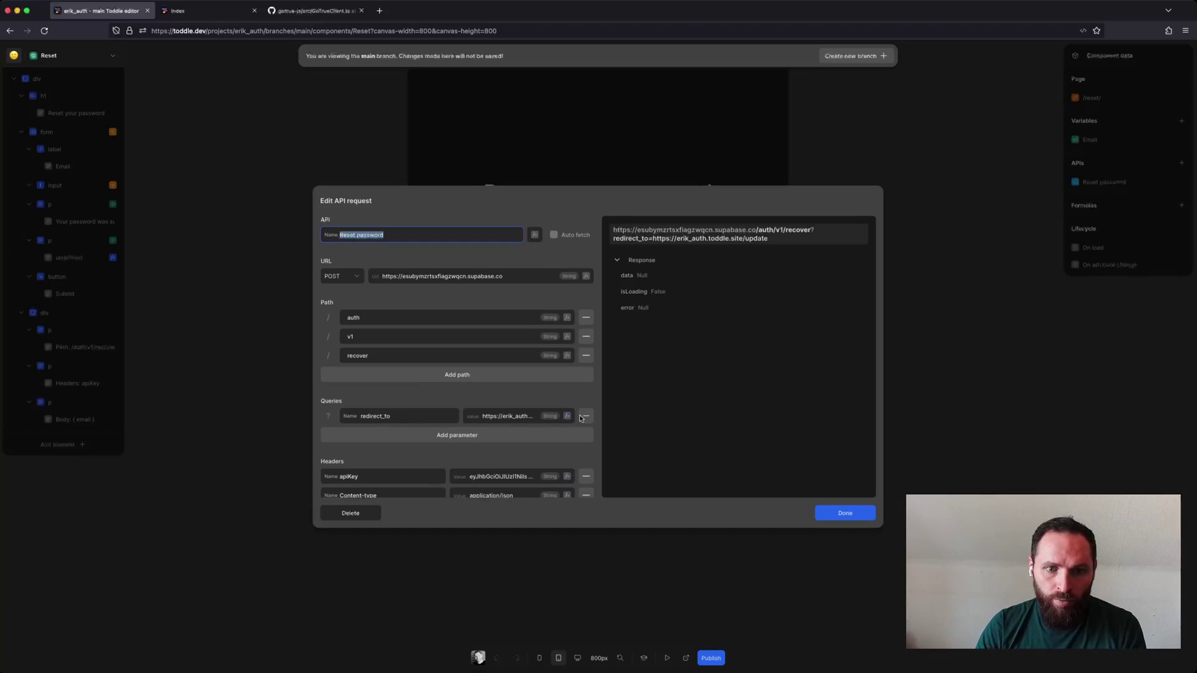
{"action": "left_click", "coordinate": [840, 512]}
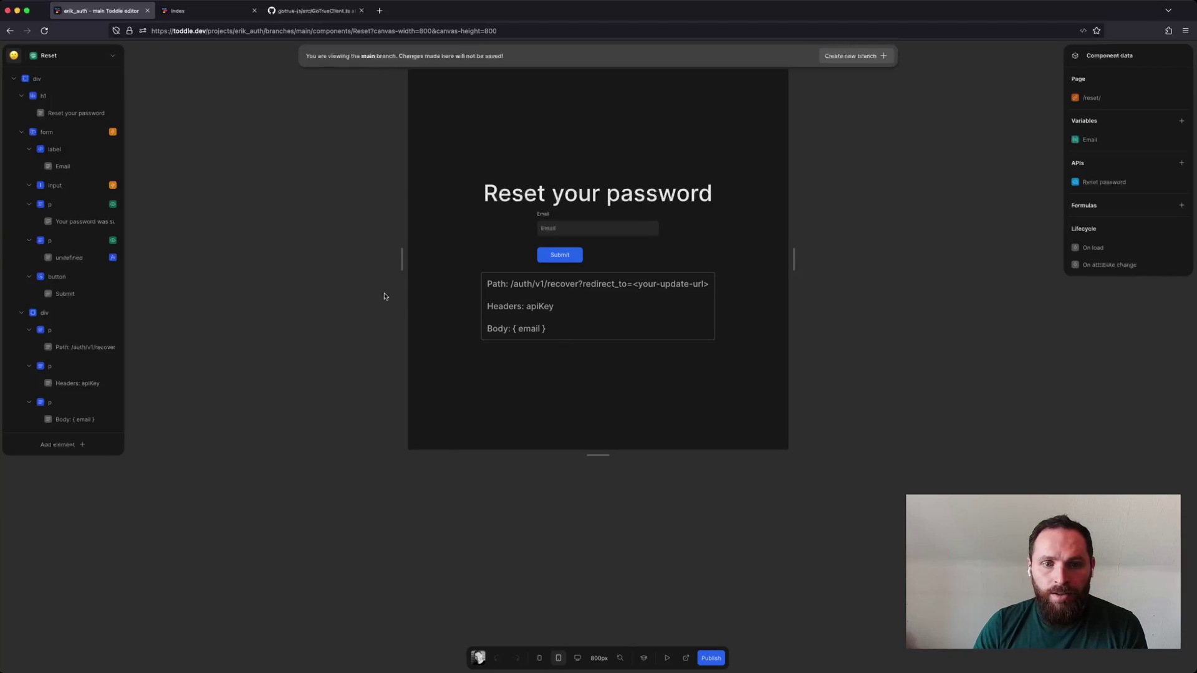
Open the Update page and view its On load 'Has hash access_token' formula (hash size > 0).
{"action": "left_click", "coordinate": [81, 57]}
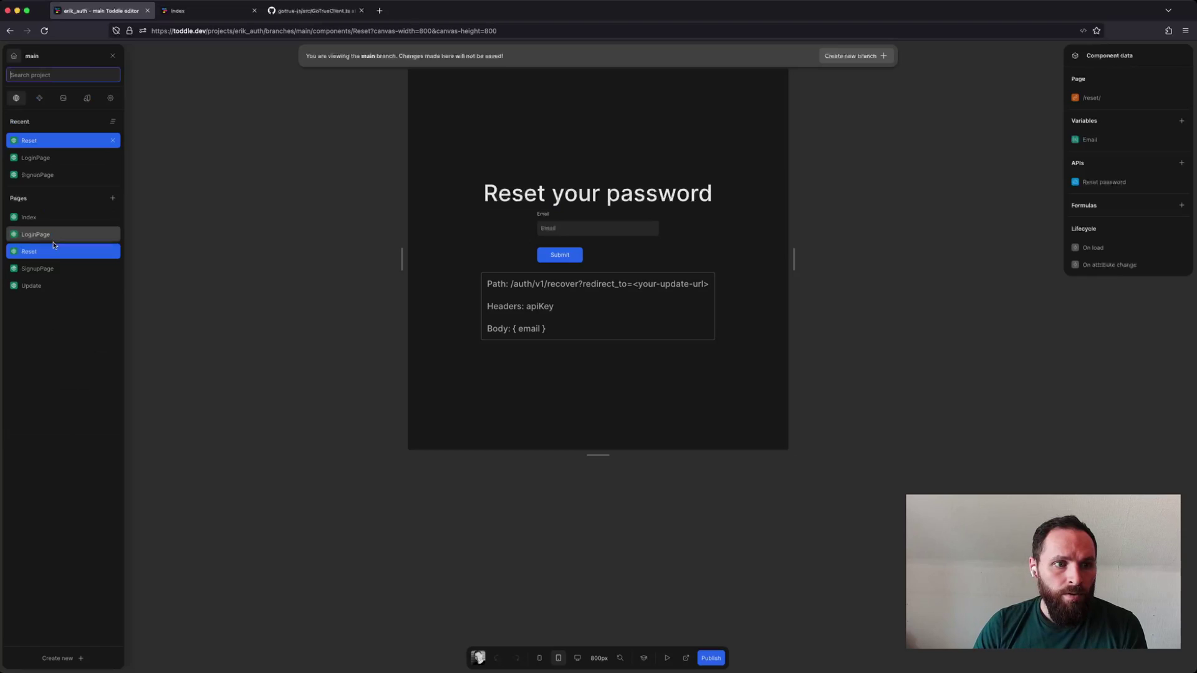
{"action": "left_click", "coordinate": [47, 286]}
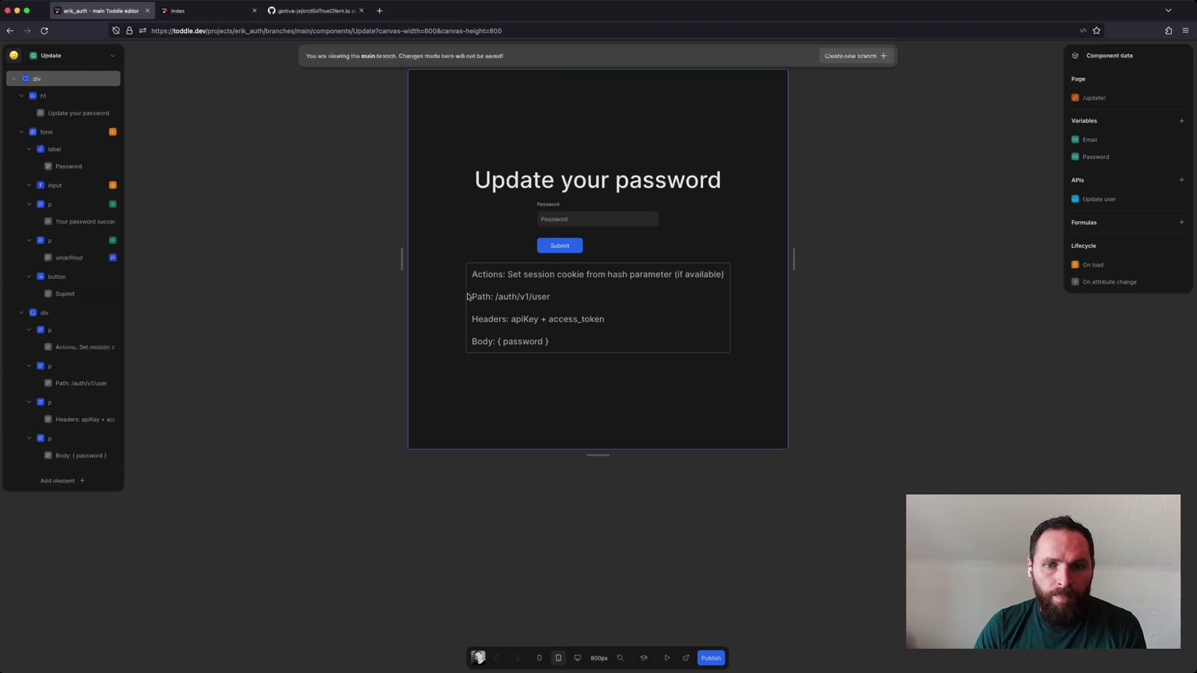
{"action": "left_click", "coordinate": [1107, 268]}
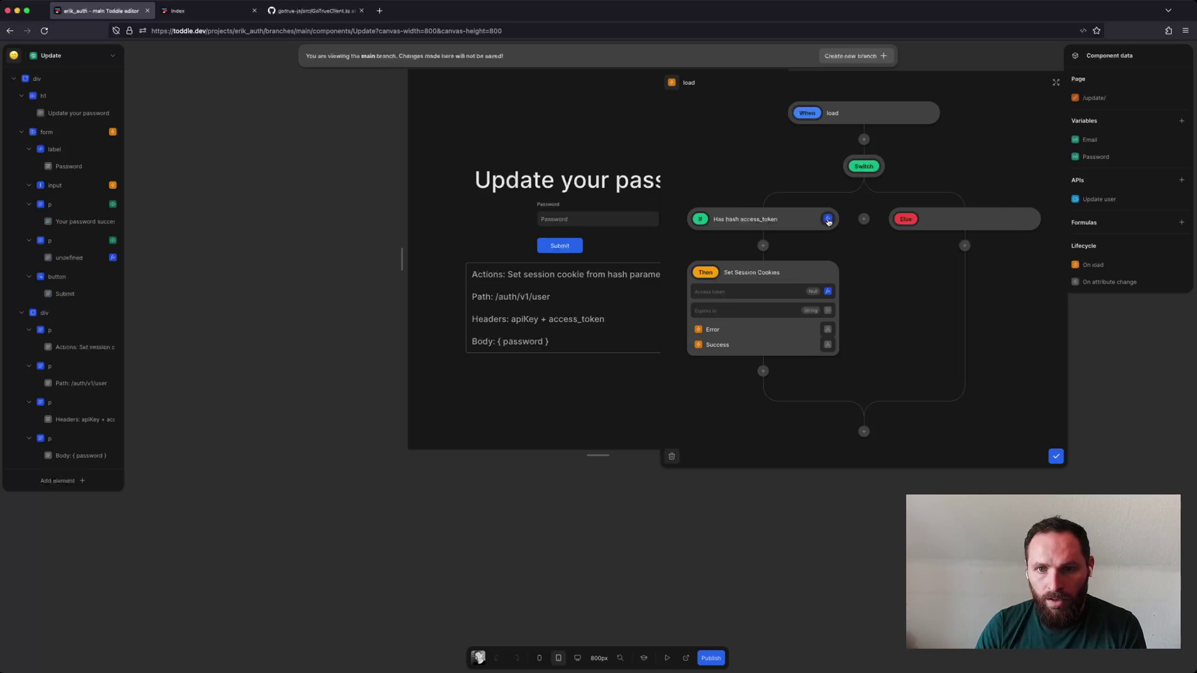
{"action": "left_click", "coordinate": [828, 219]}
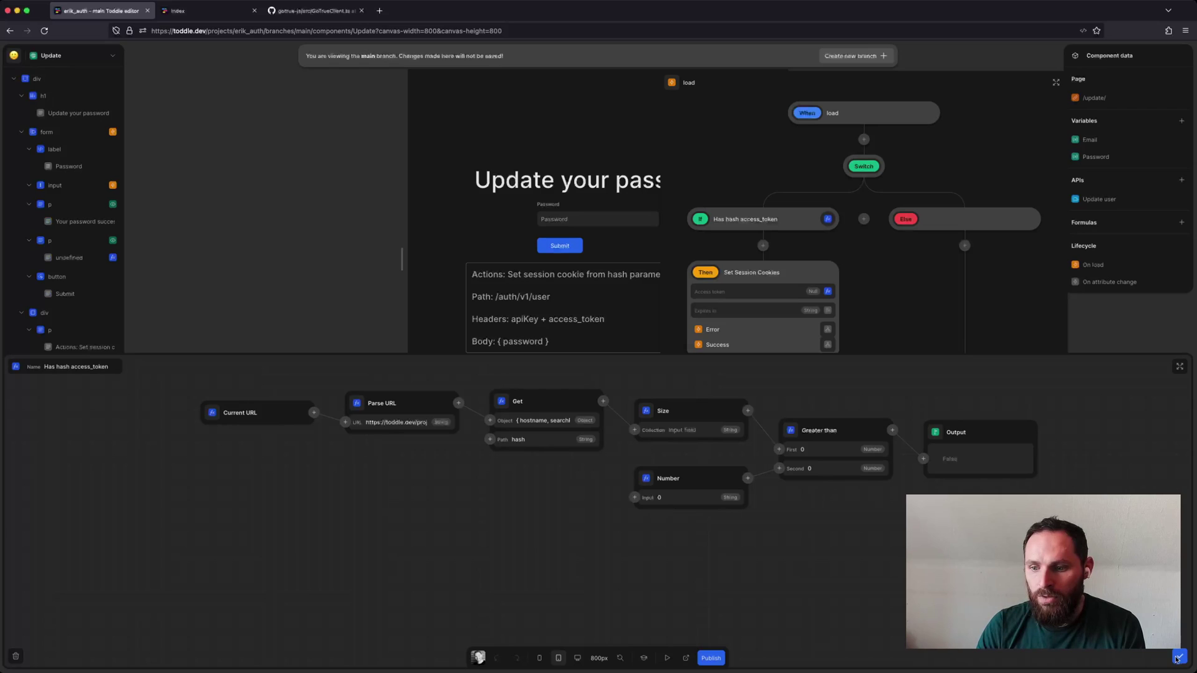
Inspect the Set Session Cookies access token formula splitting the hash on # and &, then close the workflow.
{"action": "left_click", "coordinate": [1179, 657]}
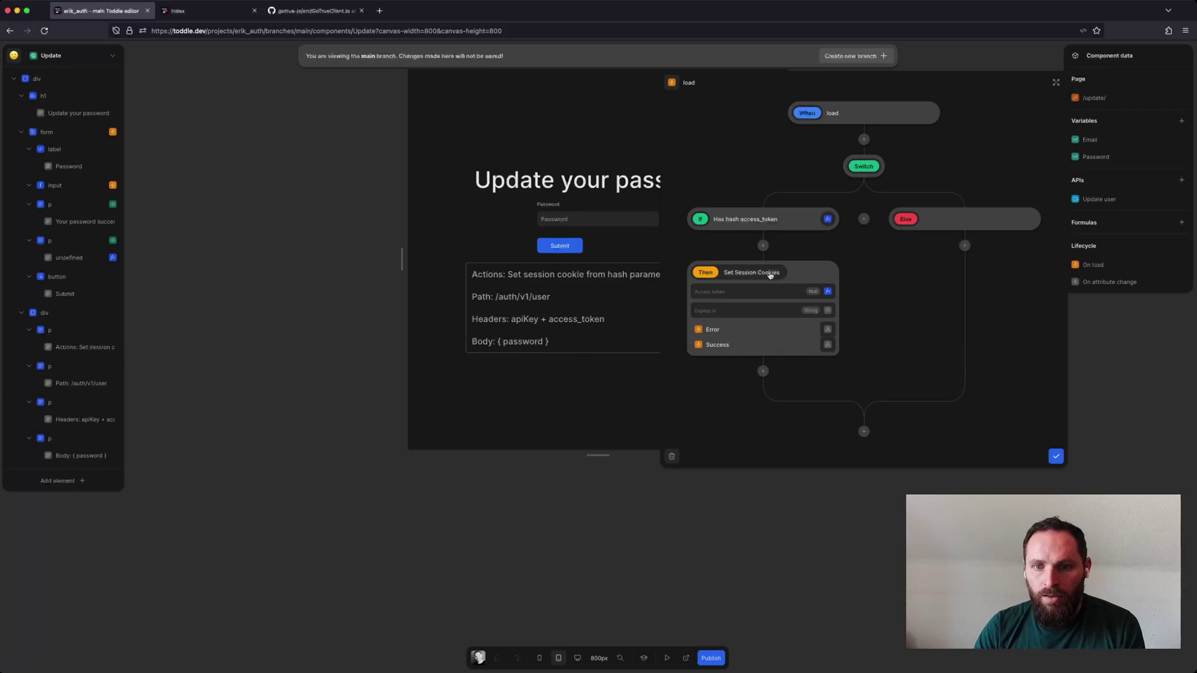
{"action": "left_click", "coordinate": [829, 292]}
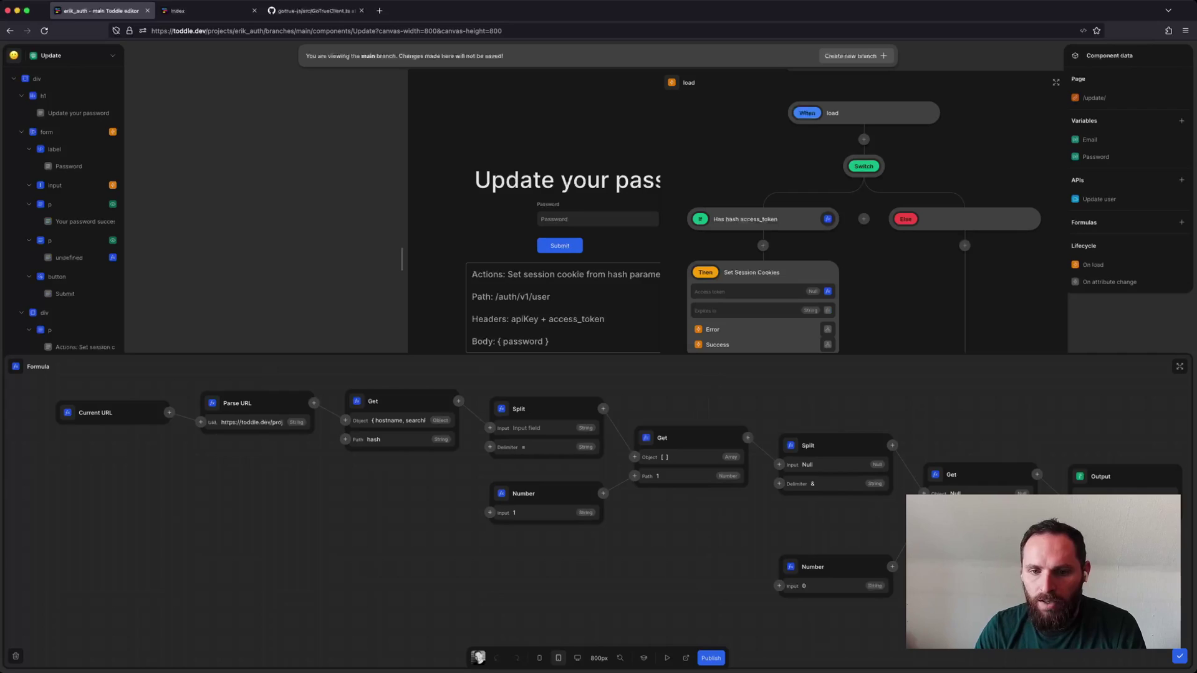
{"action": "left_click", "coordinate": [1179, 657]}
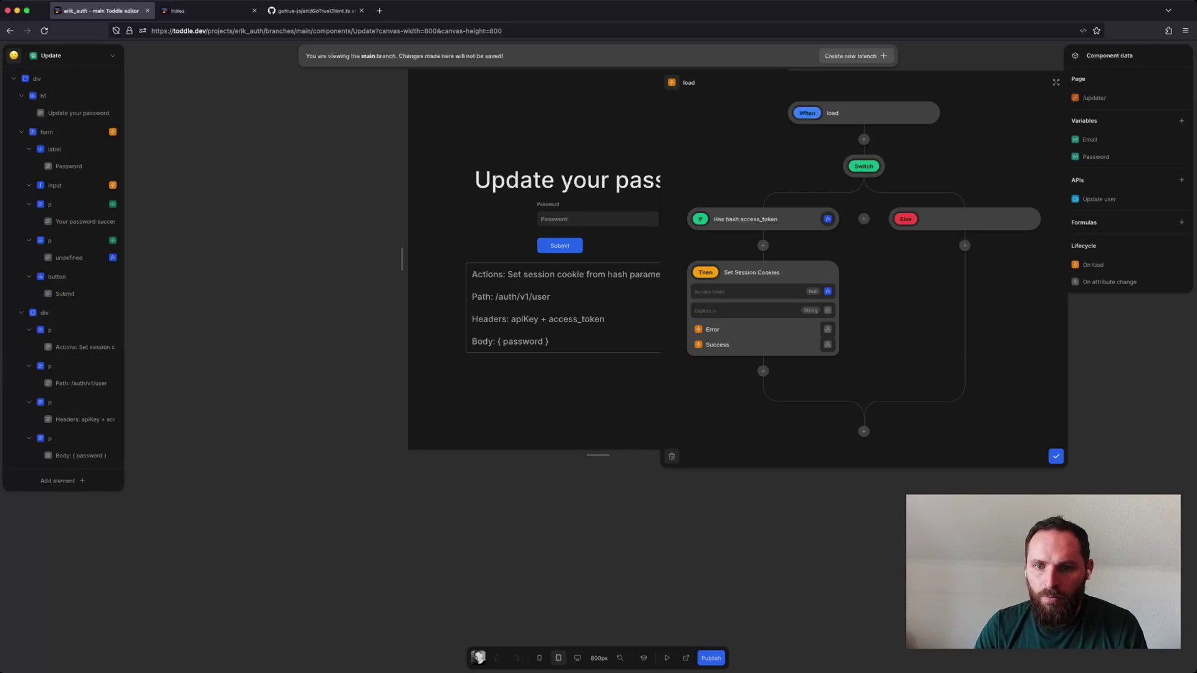
{"action": "left_click", "coordinate": [1056, 456]}
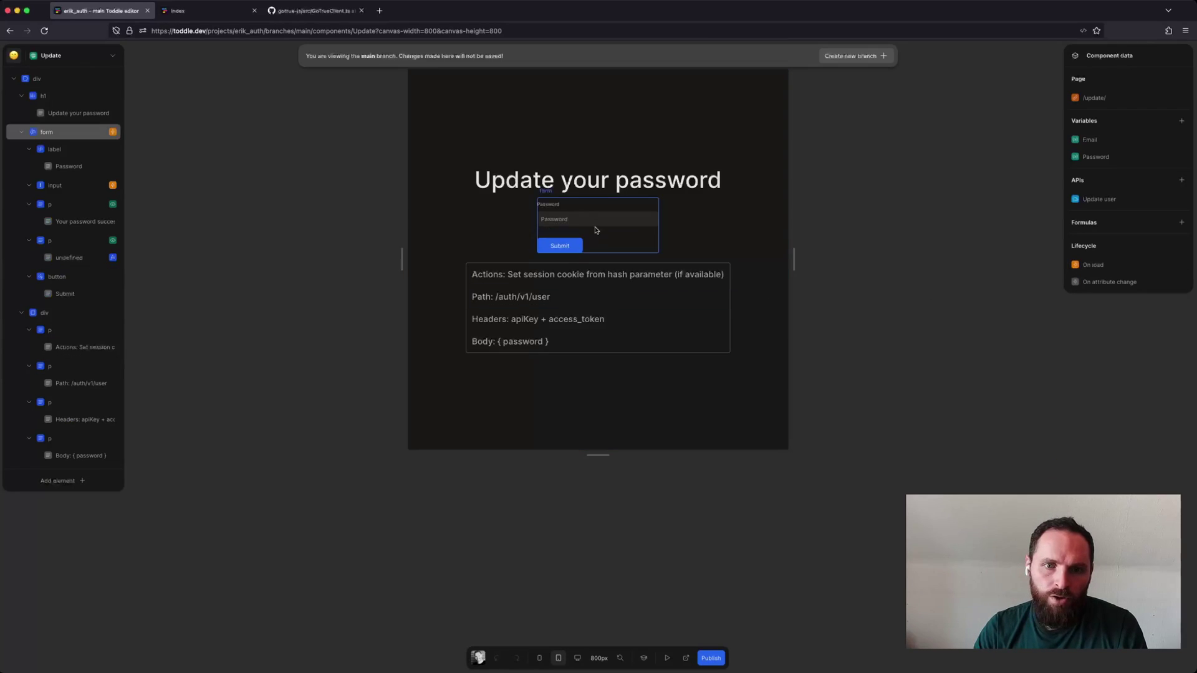